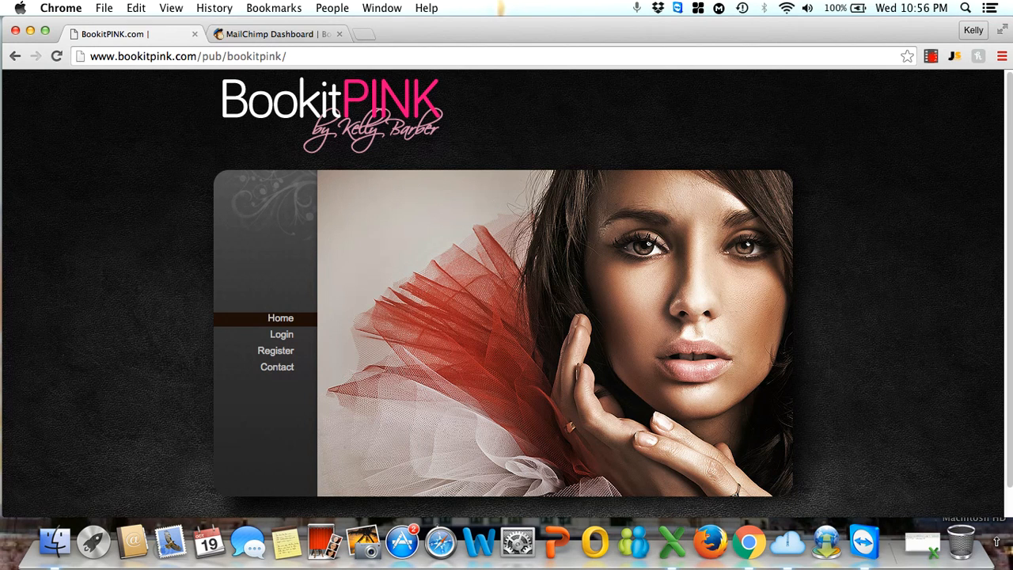
- Switch from the BookitPINK home page to the MailChimp Dashboard tab
left_click(263, 35)
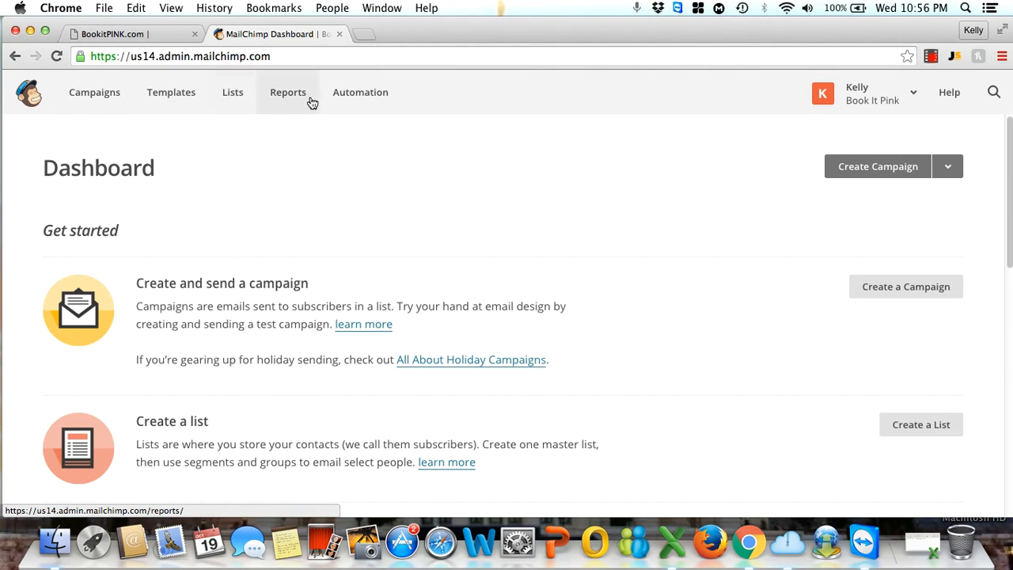
- Go to the empty Lists overview and start a new list with Create List
left_click(232, 97)
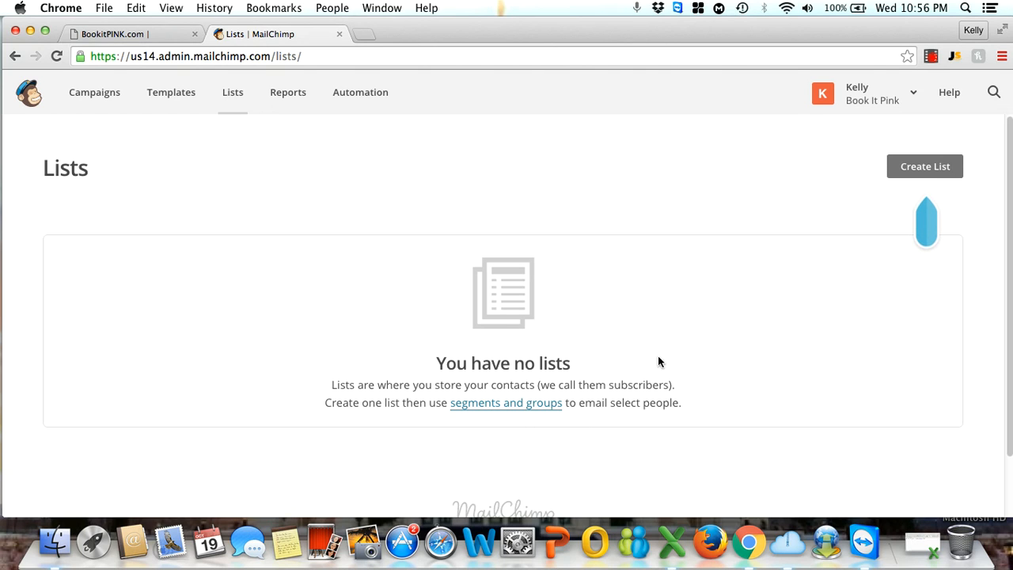
scroll(654, 355, "down", 2)
scroll(652, 356, "up", 2)
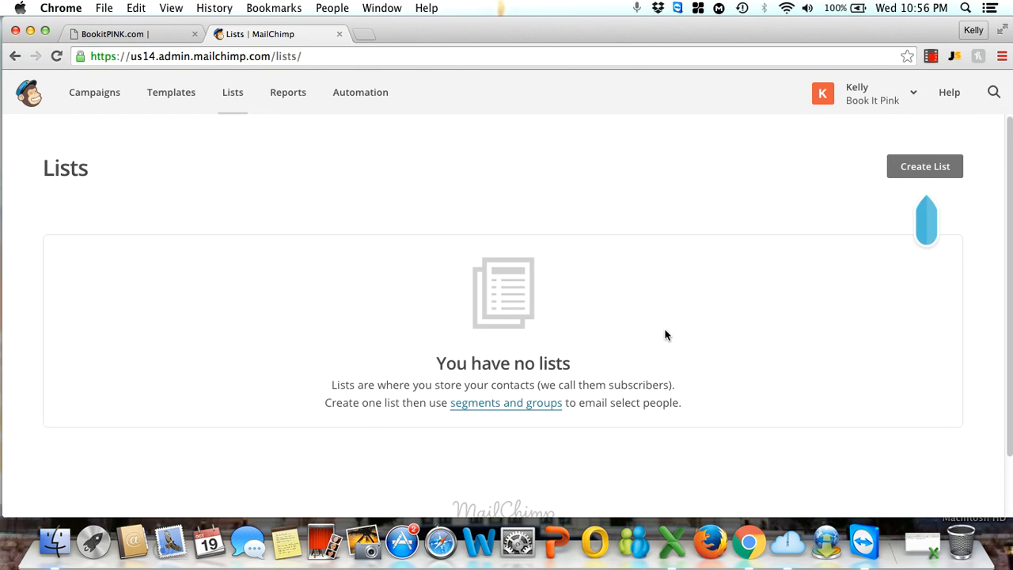
left_click(916, 172)
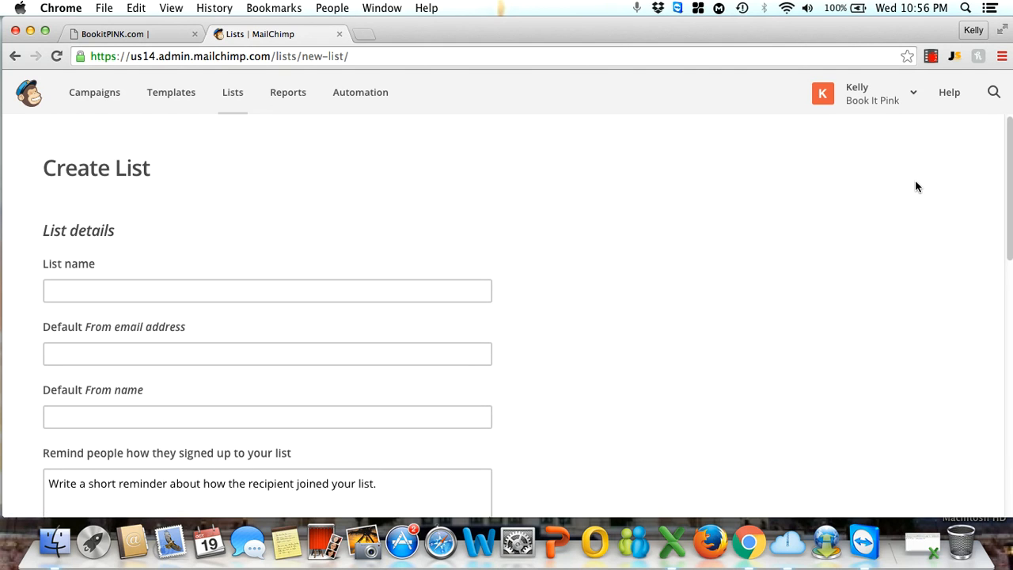
- Enter 'Bridal List' as the new list's name
scroll(640, 254, "down", 1)
left_click(249, 263)
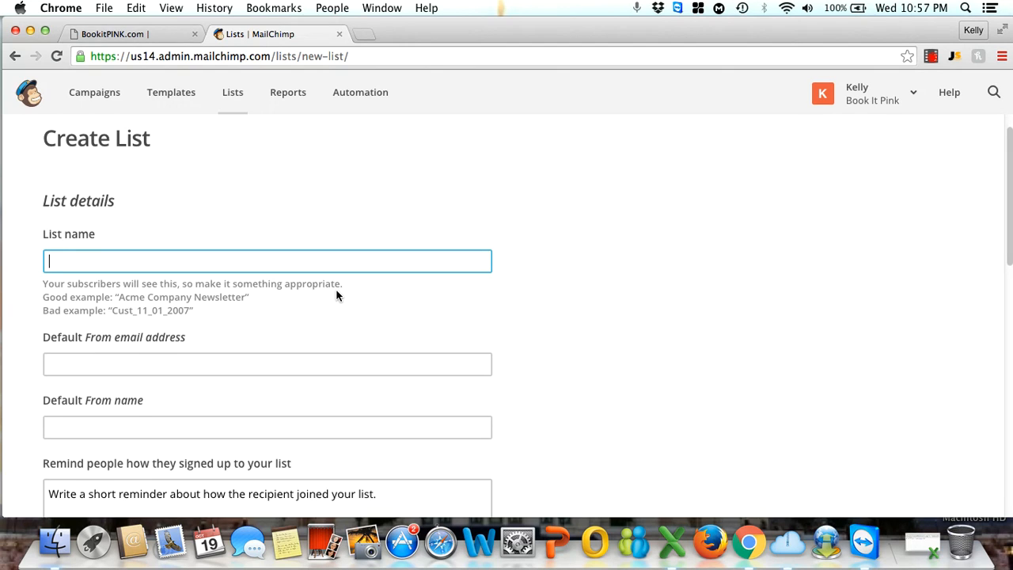
type("Bridal List")
- Fill in the default from e-mail from the autofill suggestion and the sender's from name
left_click(267, 358)
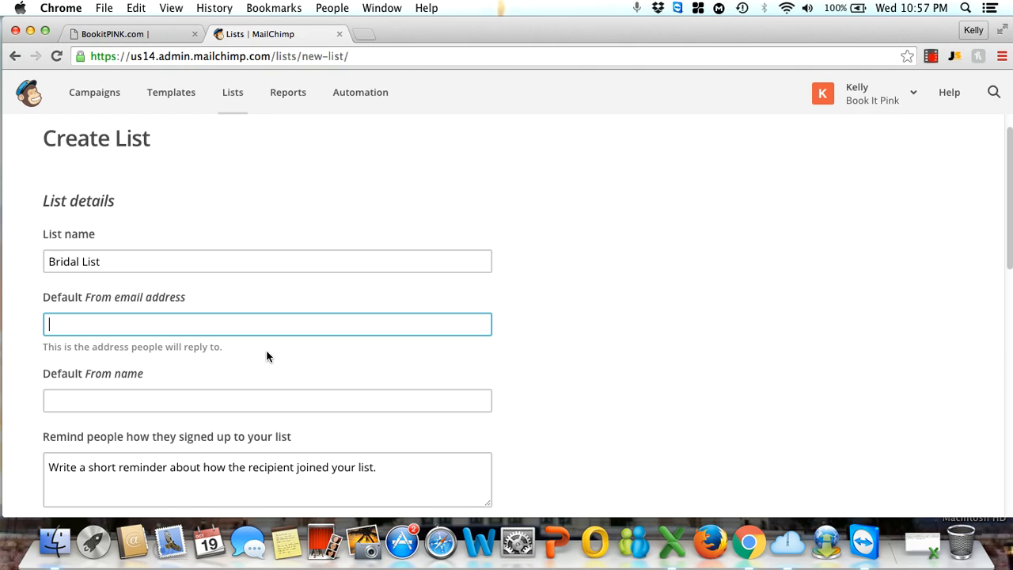
type("kelly")
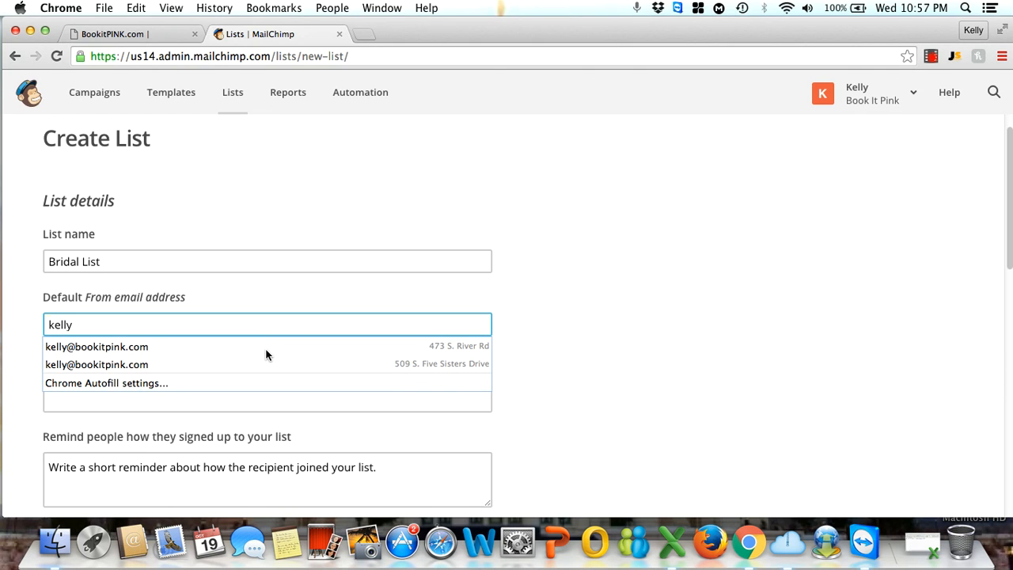
left_click(169, 347)
left_click(153, 396)
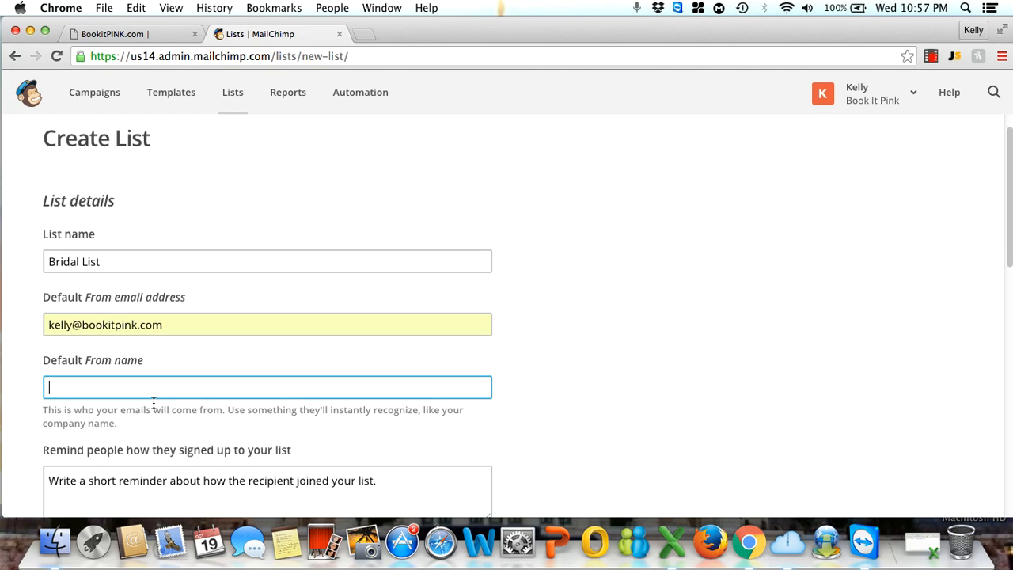
type("Kelly Barber")
left_click(577, 357)
scroll(554, 348, "down", 5)
left_click(48, 251)
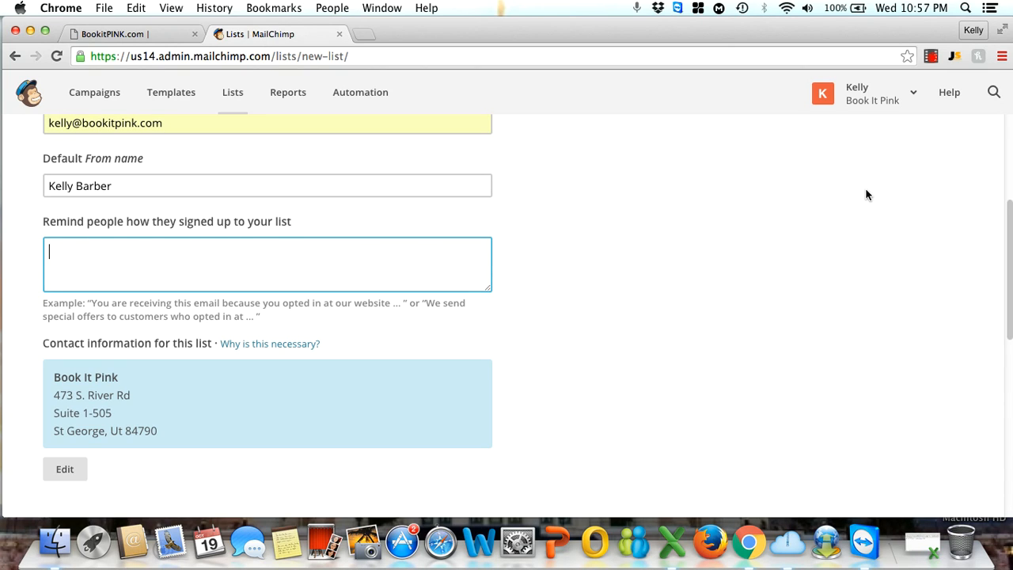
- Open the Bridal Registry Script PDF in a new Chrome tab
left_click(931, 57)
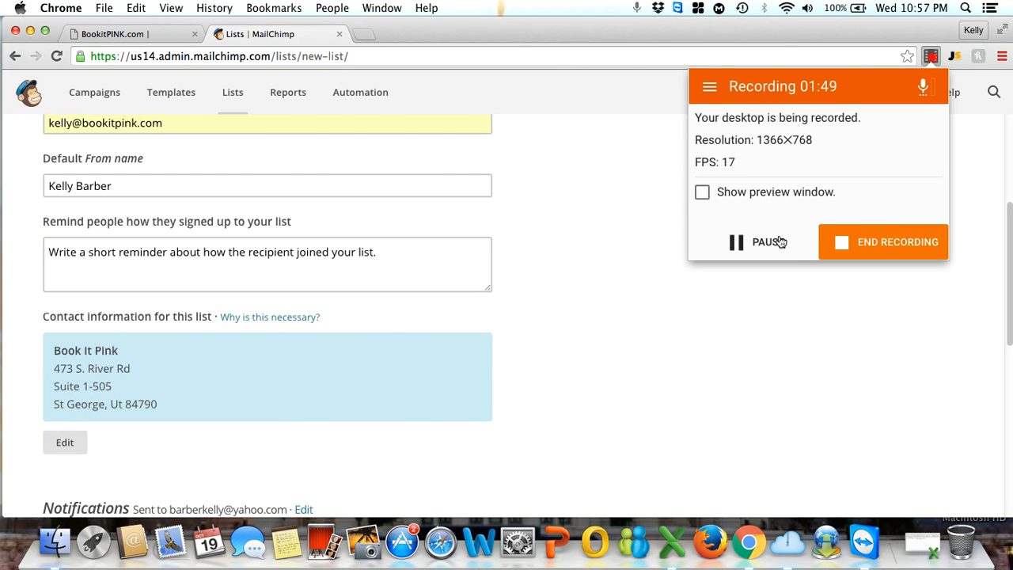
left_click(775, 241)
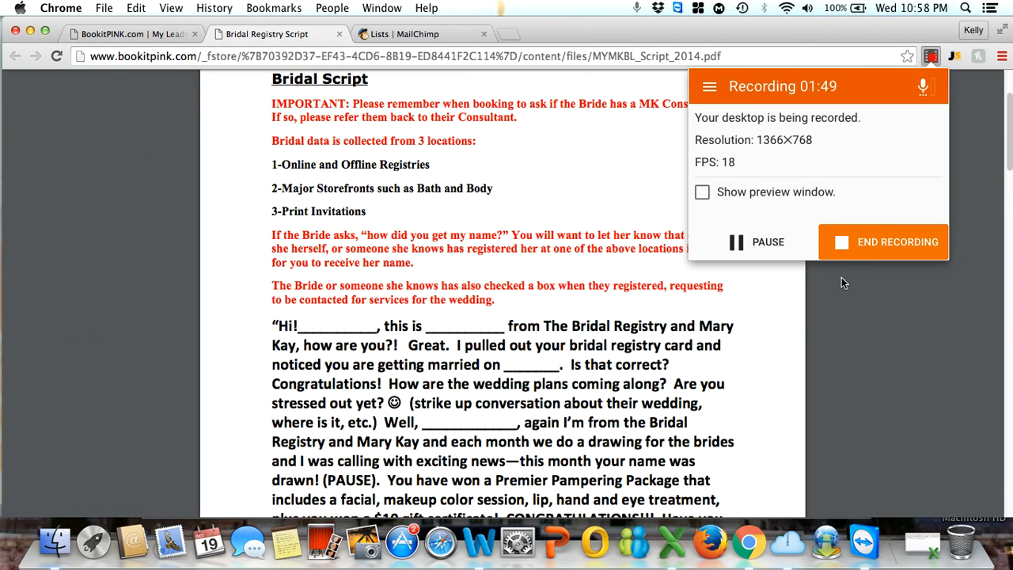
left_click(860, 303)
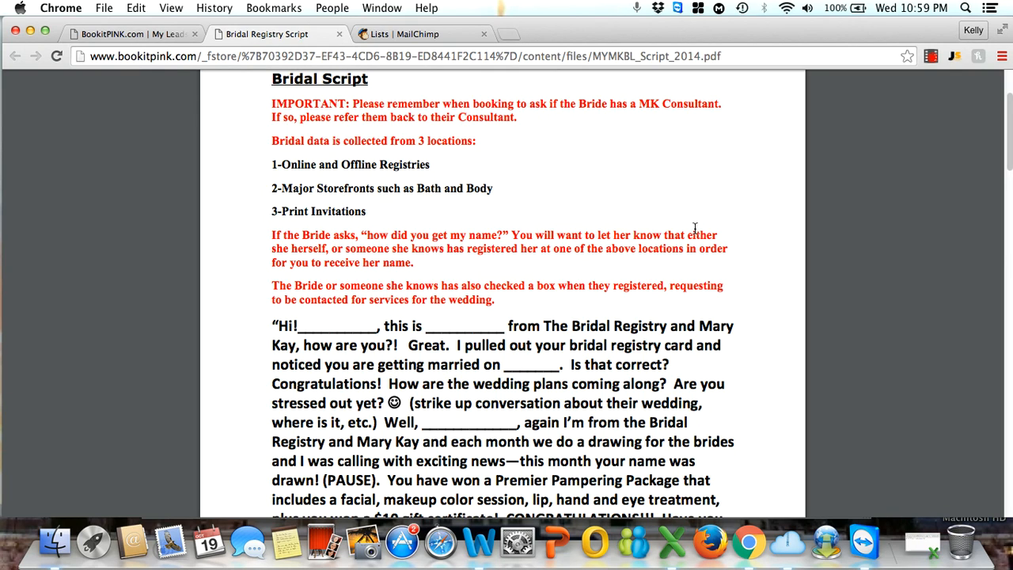
- Select the red paragraph beginning 'The Bride or someone she knows…' in the PDF
scroll(695, 228, "up", 1)
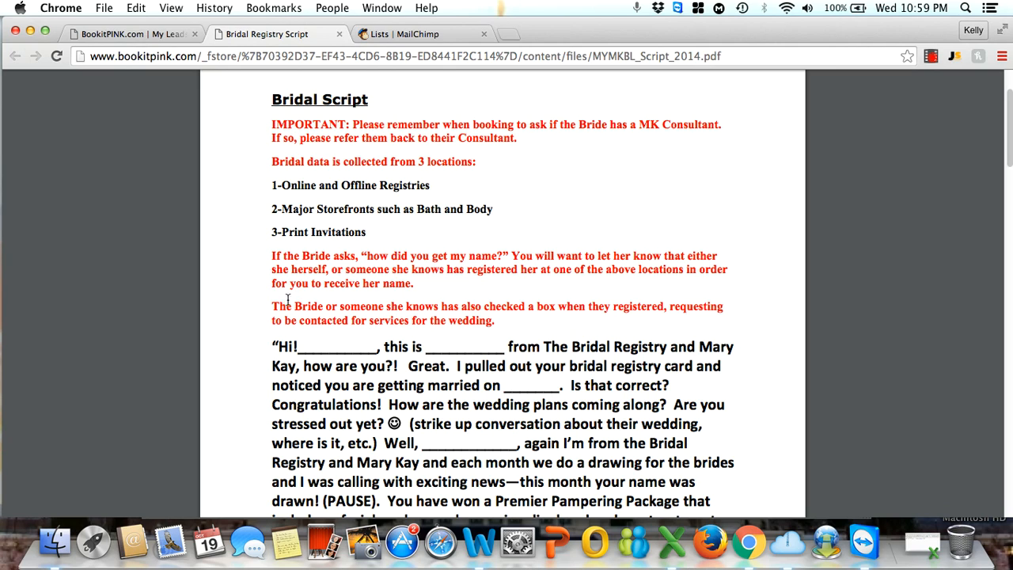
left_click_drag(272, 304, 499, 322)
key("super+c")
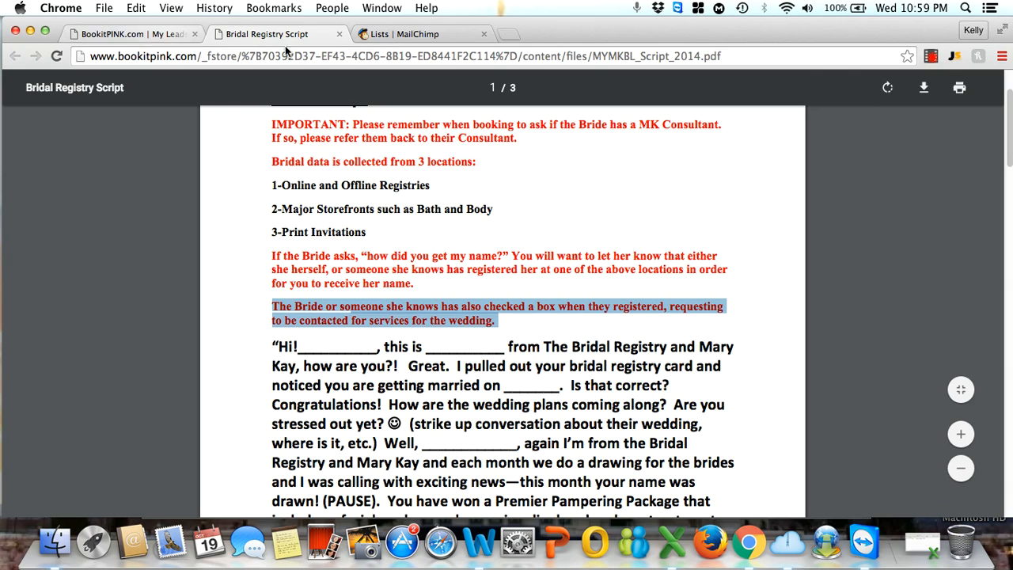
- Paste the copied paragraph into the reminder and change its opening to 'Upon registering as a Bride,'
left_click(420, 36)
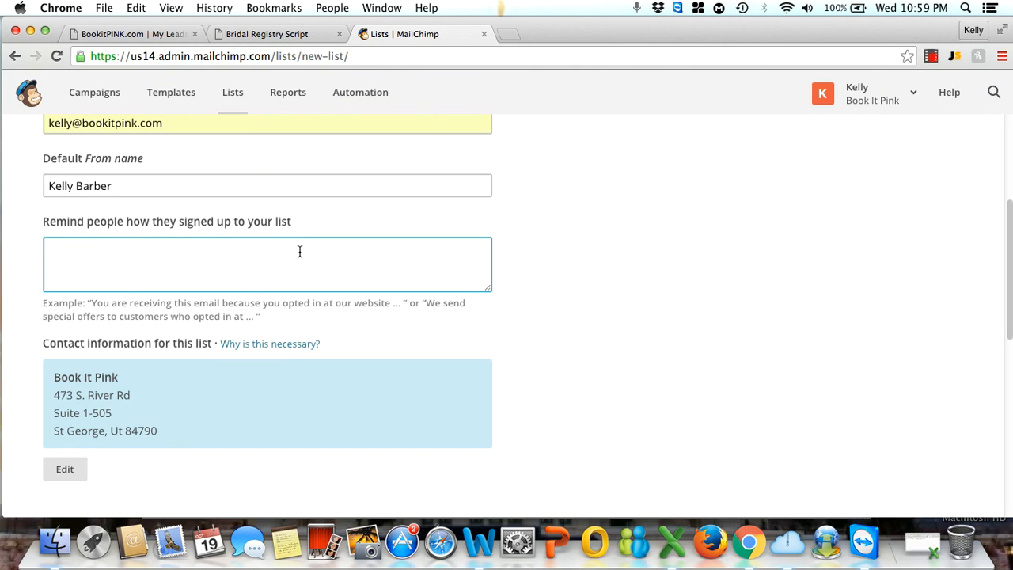
key("super+v")
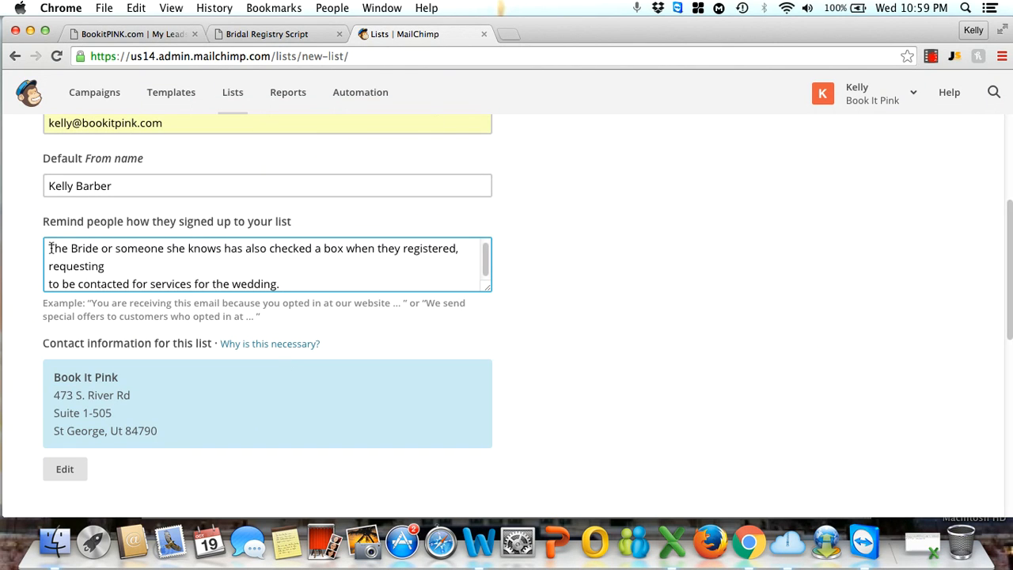
left_click_drag(49, 248, 243, 247)
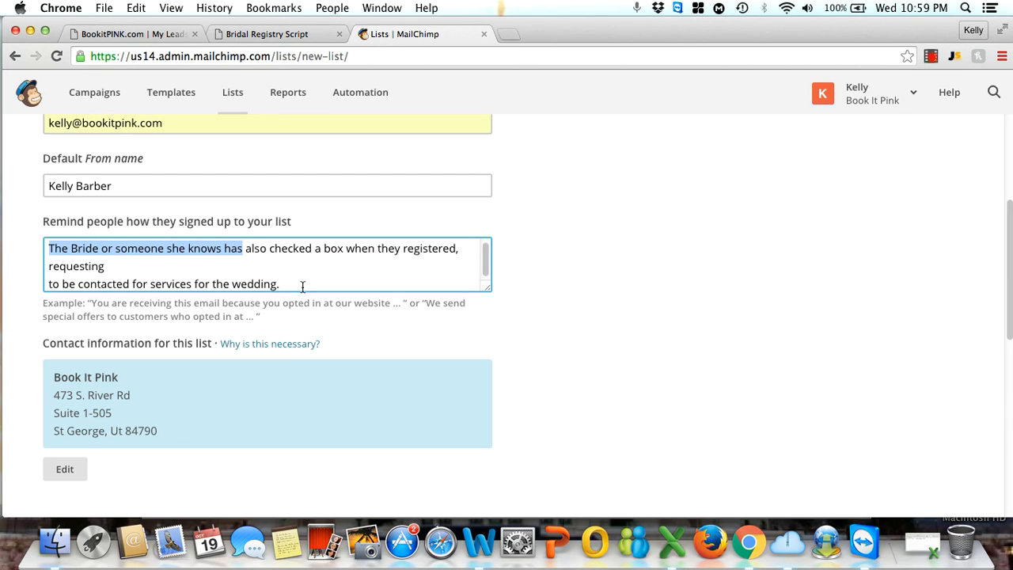
type("Upon reg")
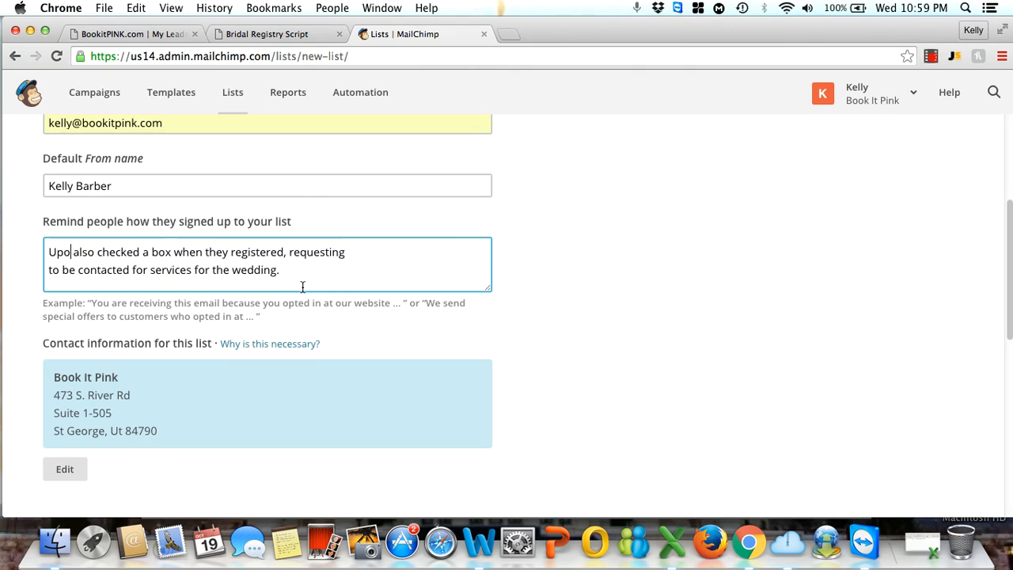
type("istering as a ")
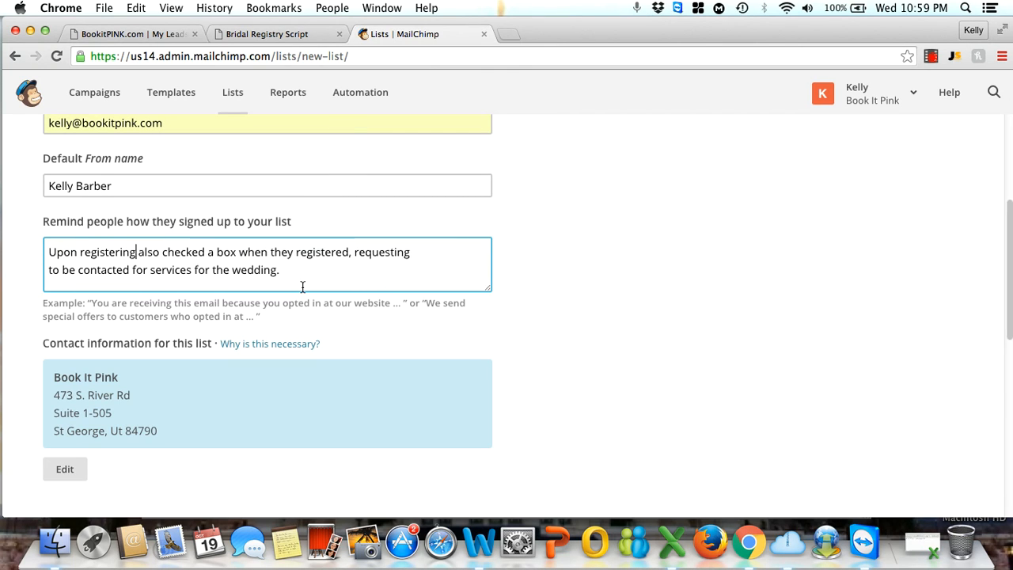
type("Bride,")
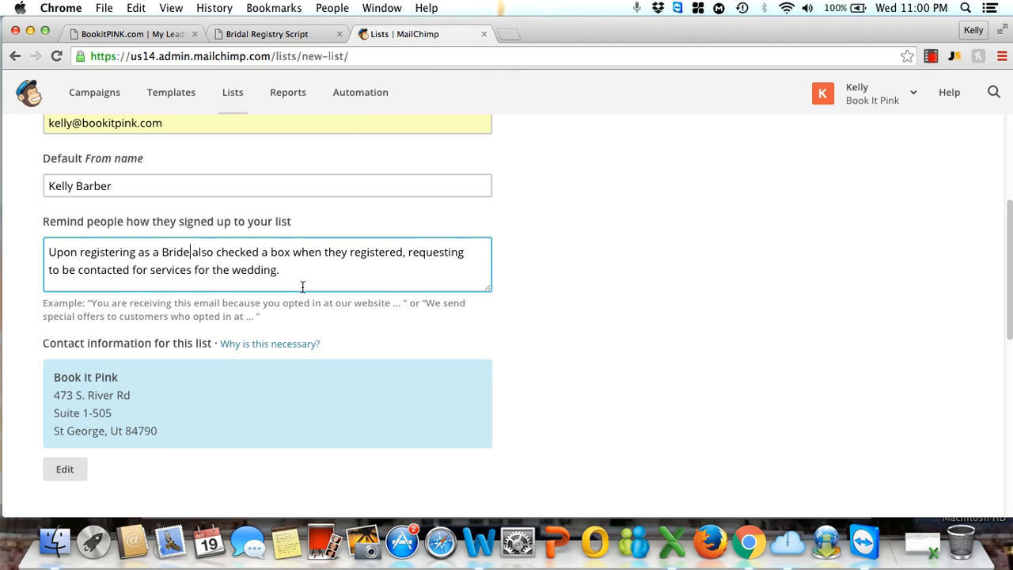
- Replace 'also' with 'you', delete 'when they registered', and change 'the wedding' to 'your wedding'
left_click_drag(198, 251, 221, 252)
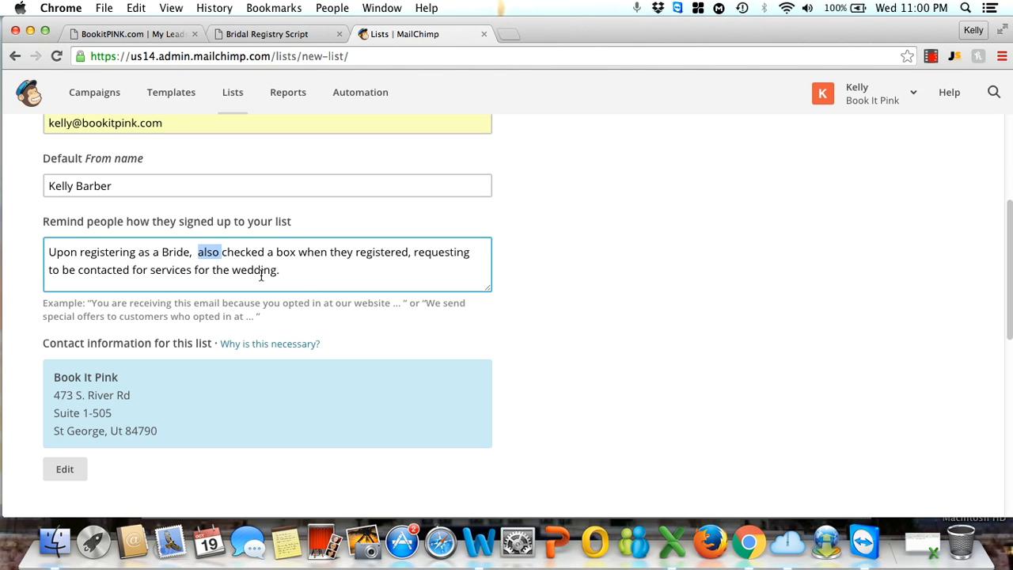
type("you")
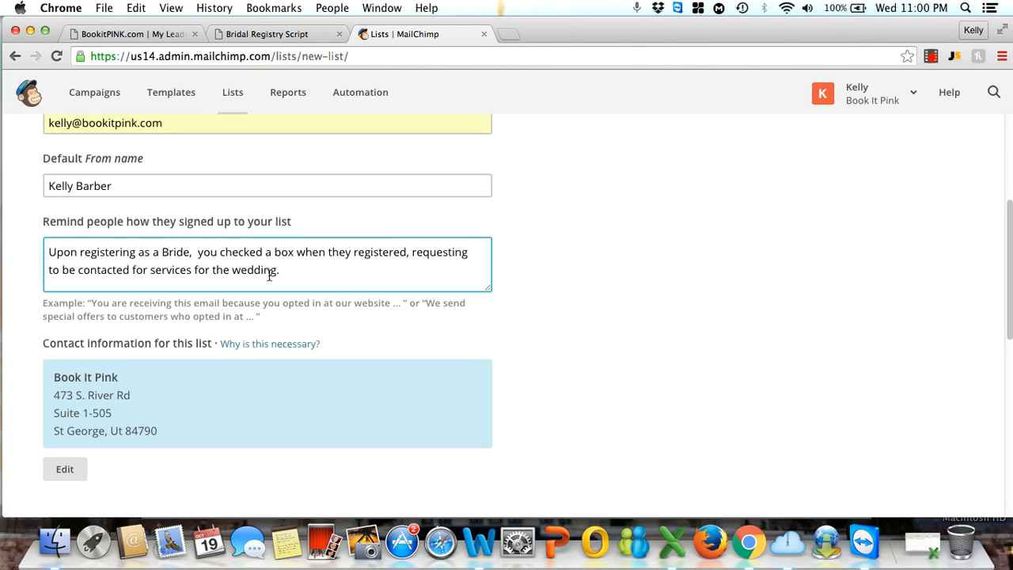
left_click_drag(297, 251, 409, 252)
key("BackSpace")
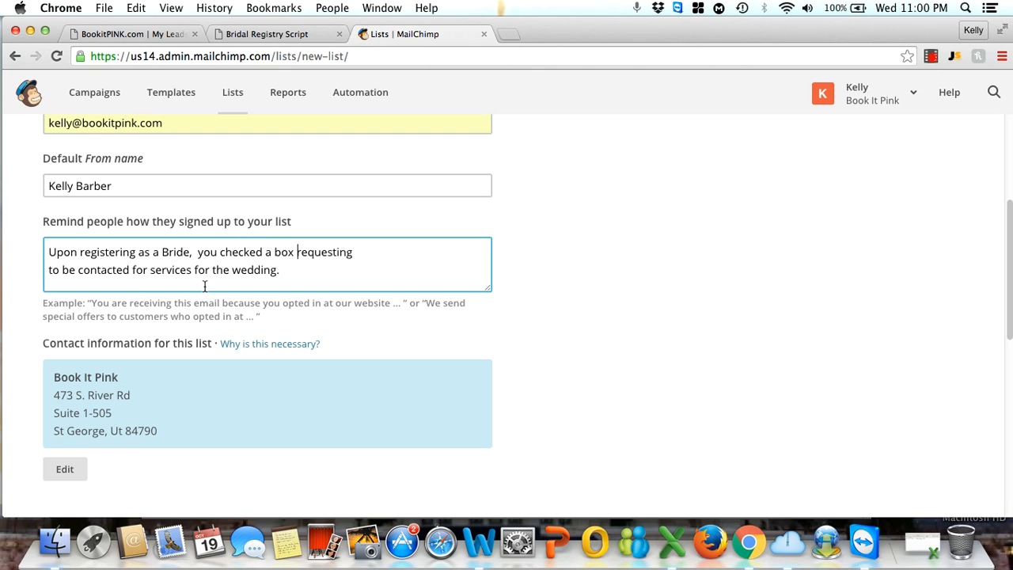
left_click_drag(212, 270, 231, 269)
key("BackSpace")
type("your")
left_click(324, 277)
scroll(339, 284, "down", 2)
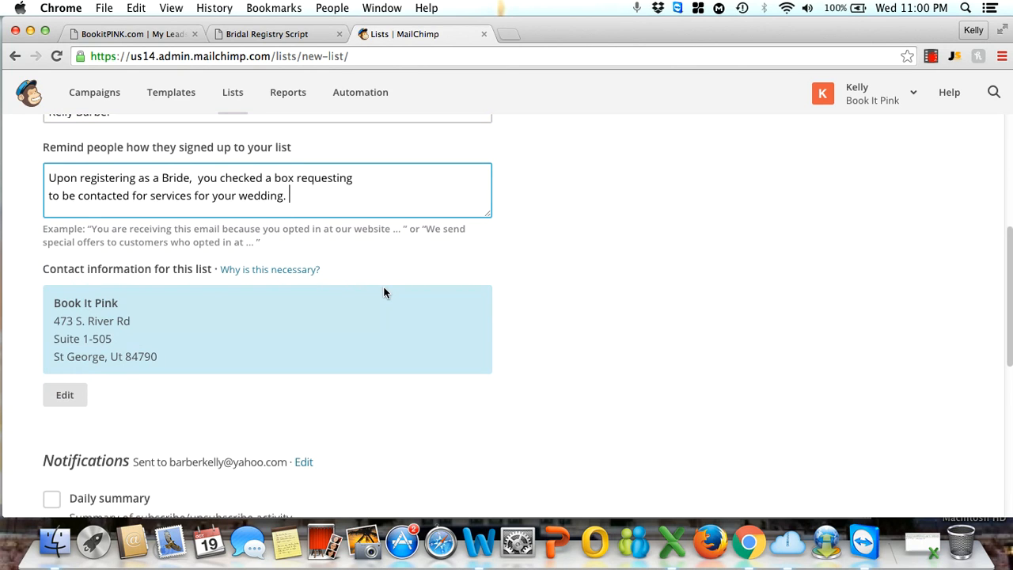
- Scroll to the Notifications section, leaving all three subscriber notification options unchecked
scroll(385, 292, "down", 1)
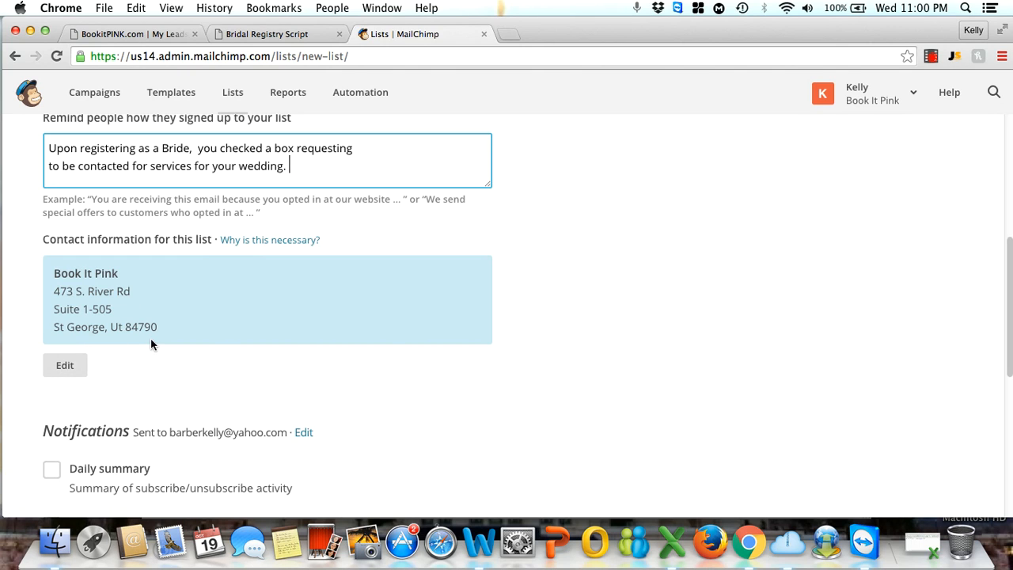
scroll(215, 328, "down", 5)
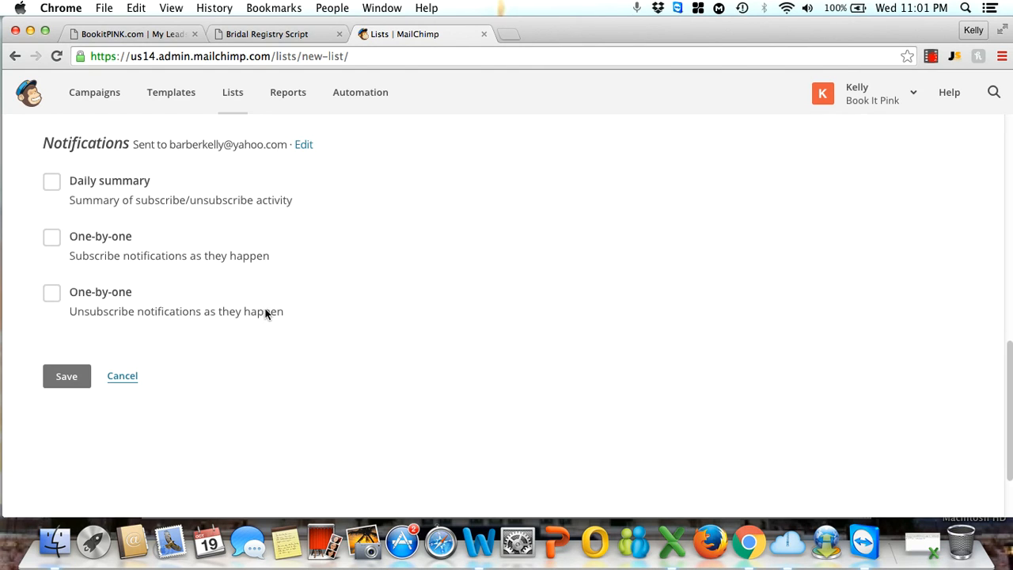
- Save the Bridal List and open the Add subscribers dropdown on its empty subscribers page
left_click(59, 377)
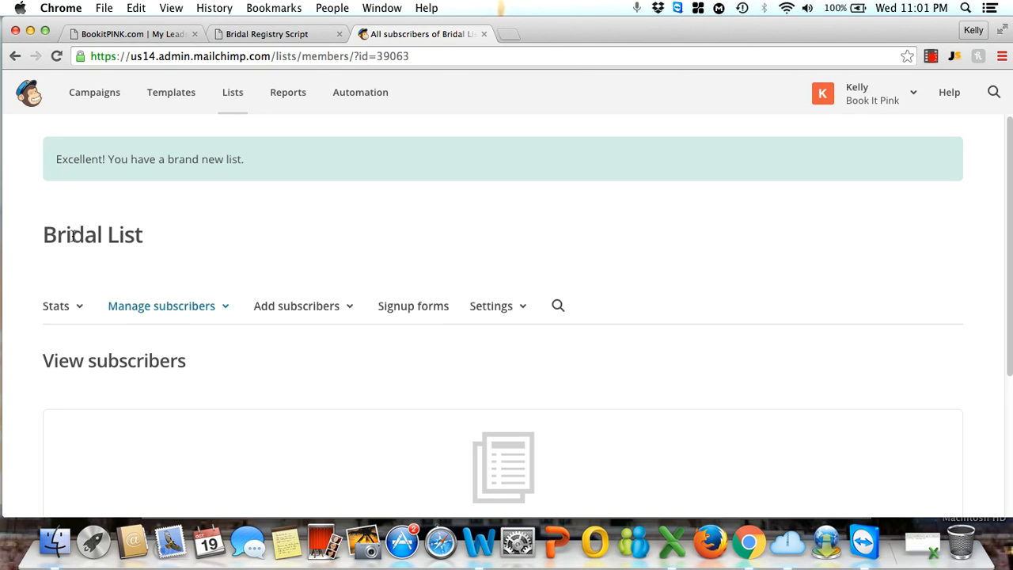
scroll(380, 283, "down", 3)
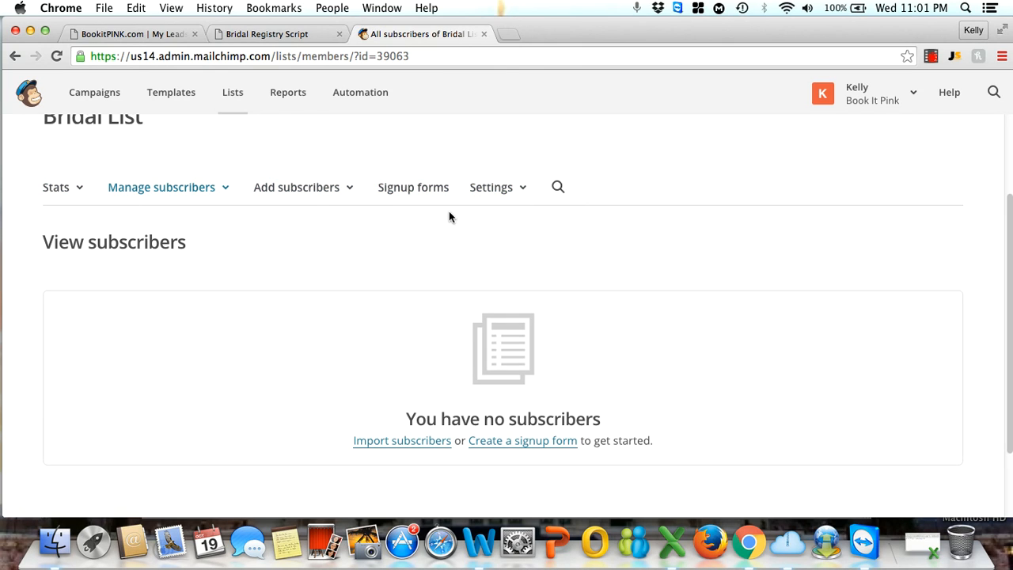
left_click(300, 192)
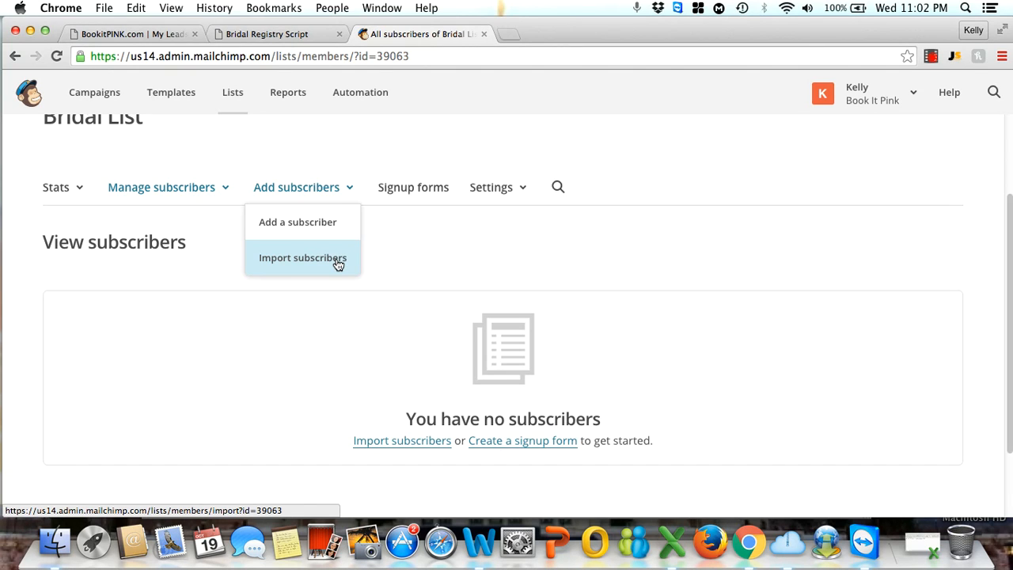
- Choose Import subscribers and select copy/paste from an .xls or .xlsx file
left_click(291, 261)
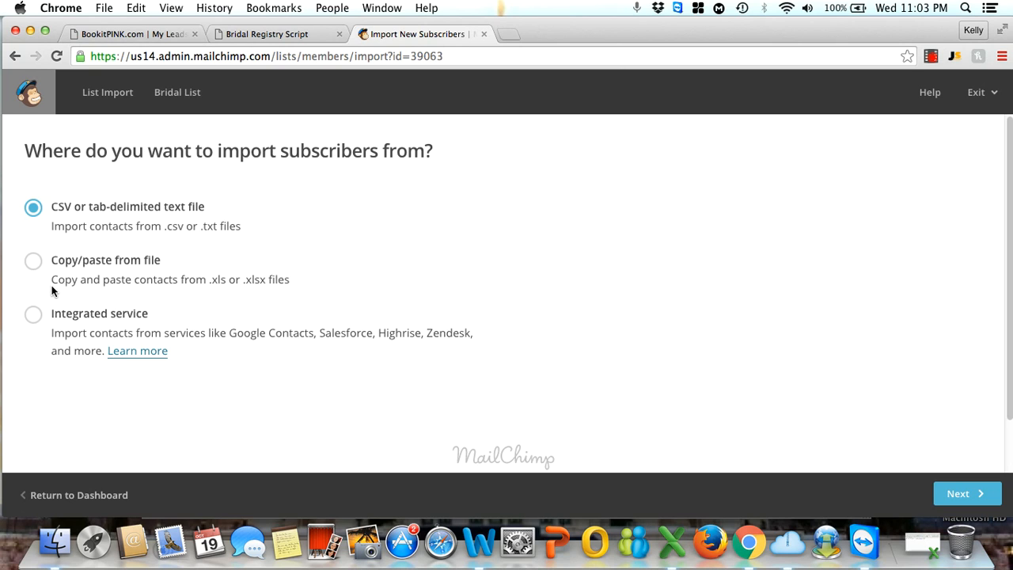
left_click(36, 266)
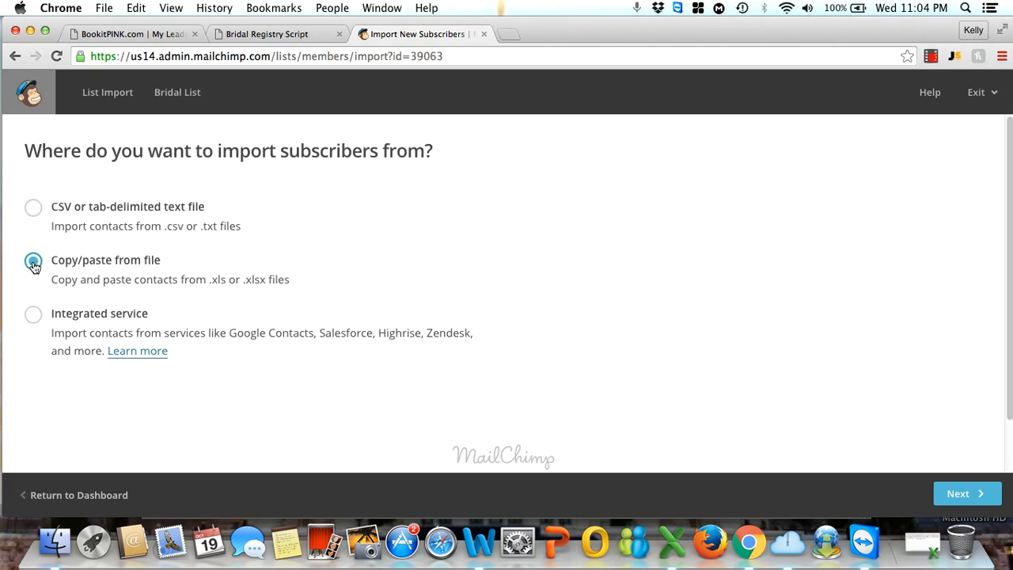
- Copy rows A2:I3 of the Test Leads Book It Pink workbook in Excel
left_click(920, 547)
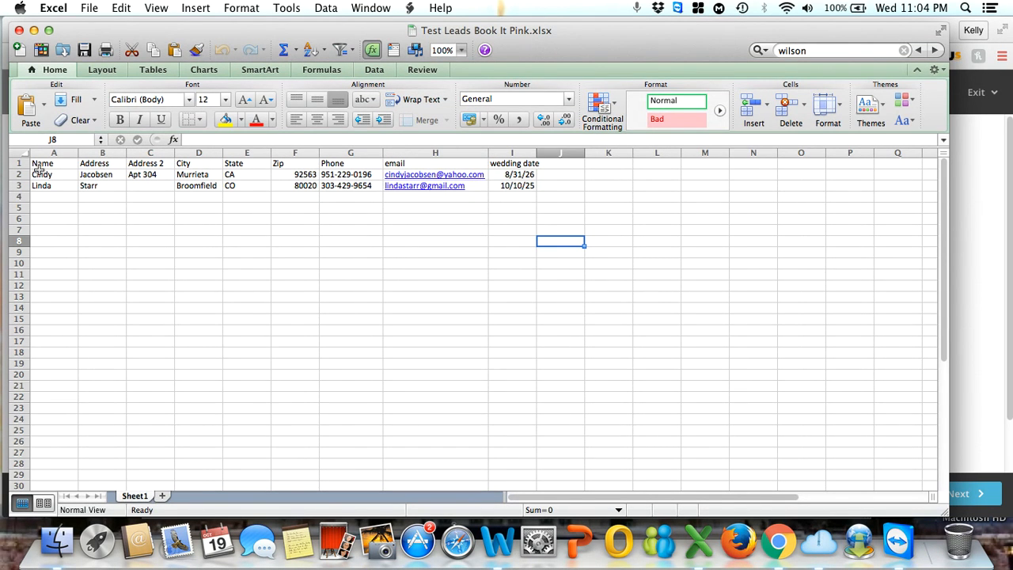
left_click_drag(45, 176, 581, 197)
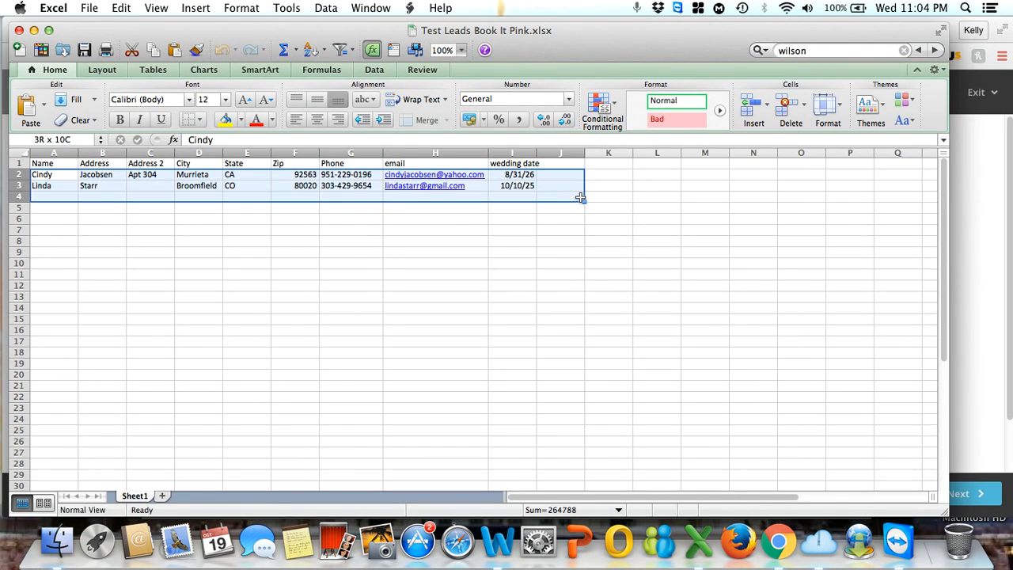
left_click_drag(580, 198, 533, 185)
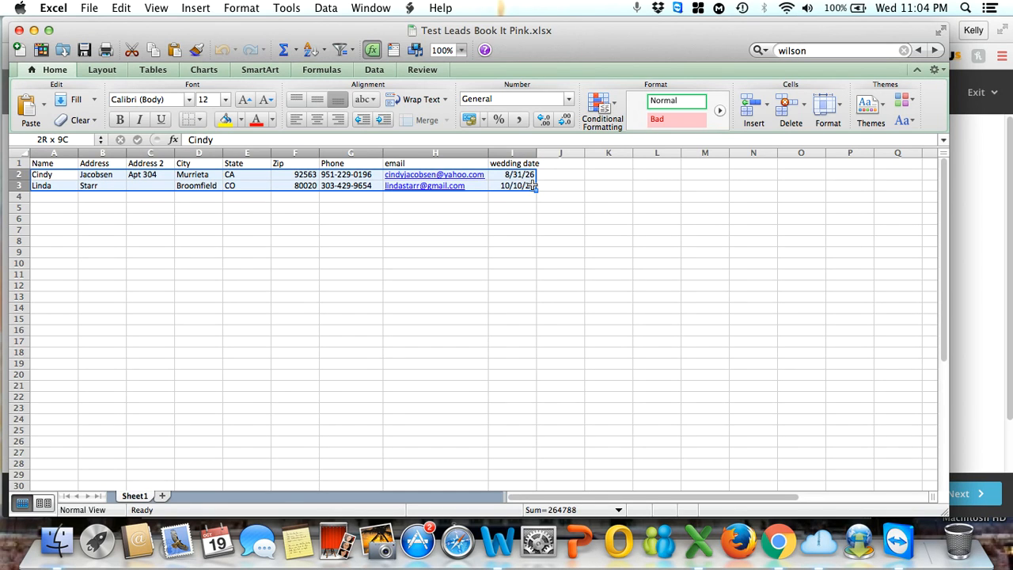
left_click_drag(533, 184, 535, 185)
key("super+c")
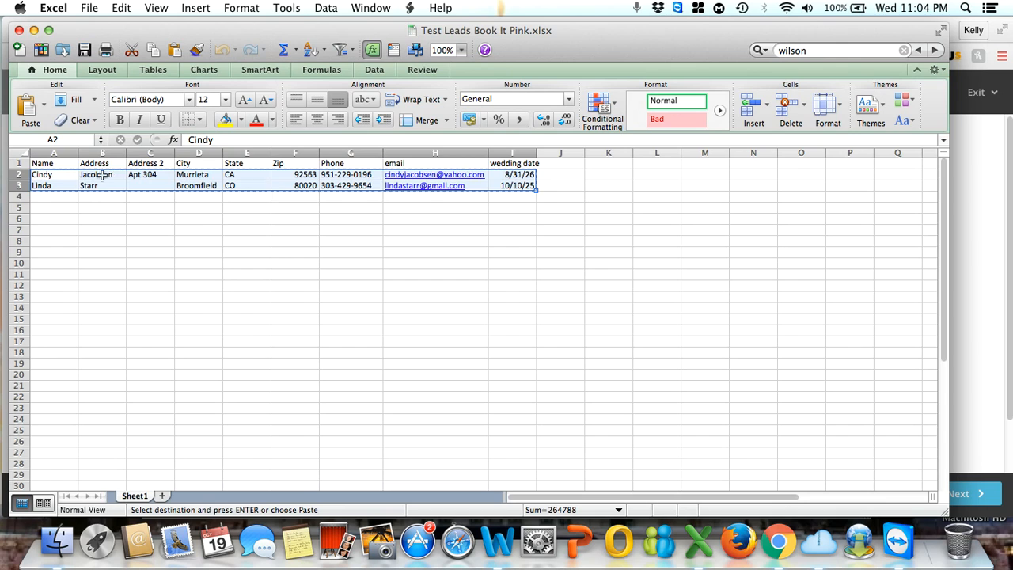
left_click(35, 174)
left_click_drag(36, 174, 536, 186)
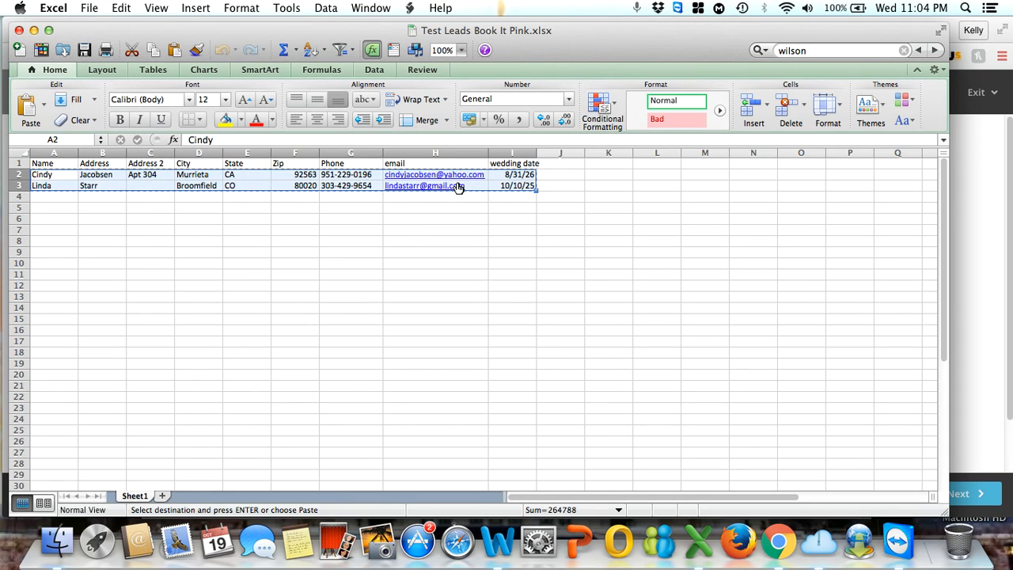
right_click(489, 174)
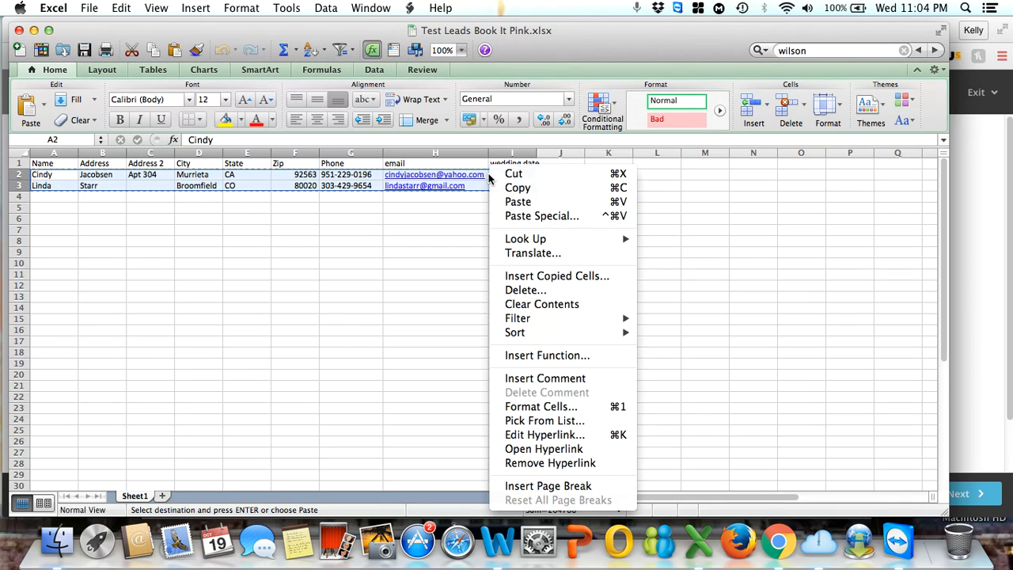
left_click(525, 191)
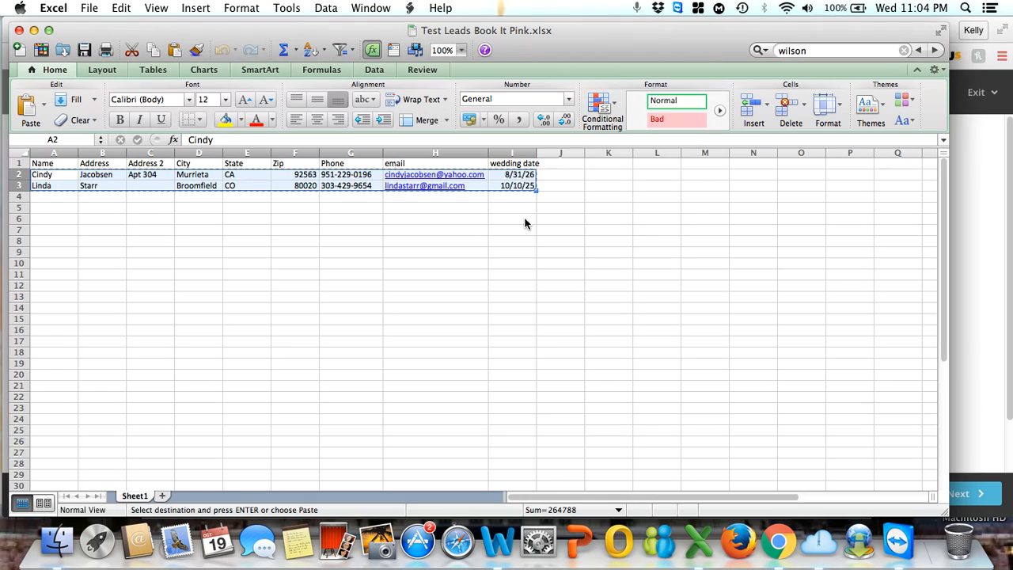
- Return to the import page, go to the paste step, and paste the two spreadsheet subscriber rows into the box
left_click(35, 30)
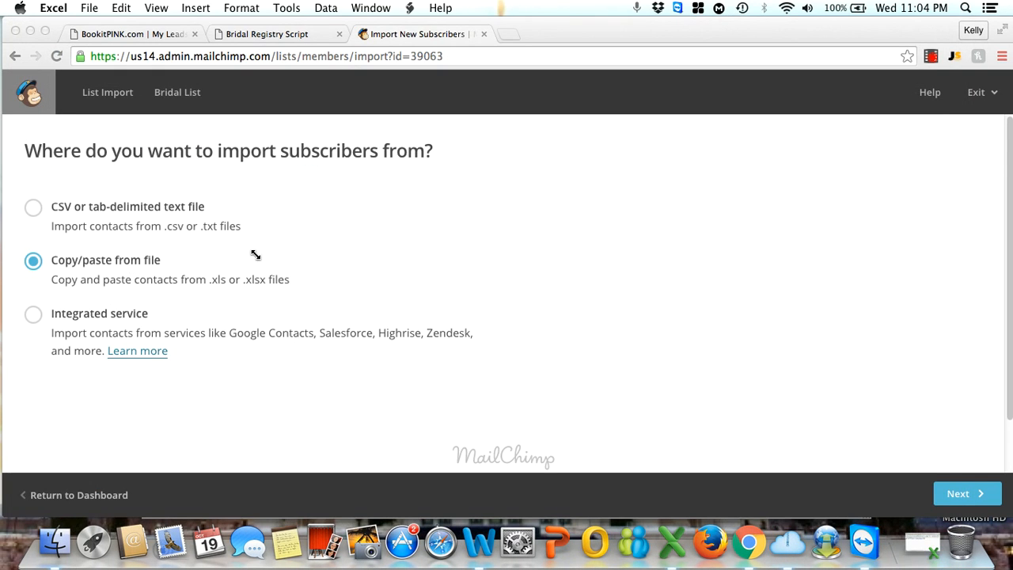
scroll(255, 252, "down", 2)
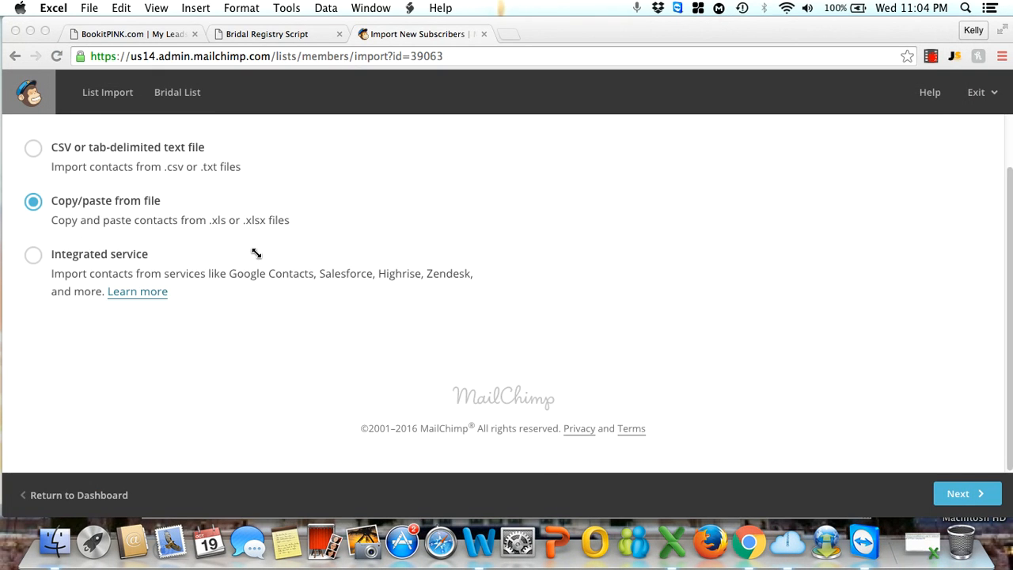
left_click(969, 495)
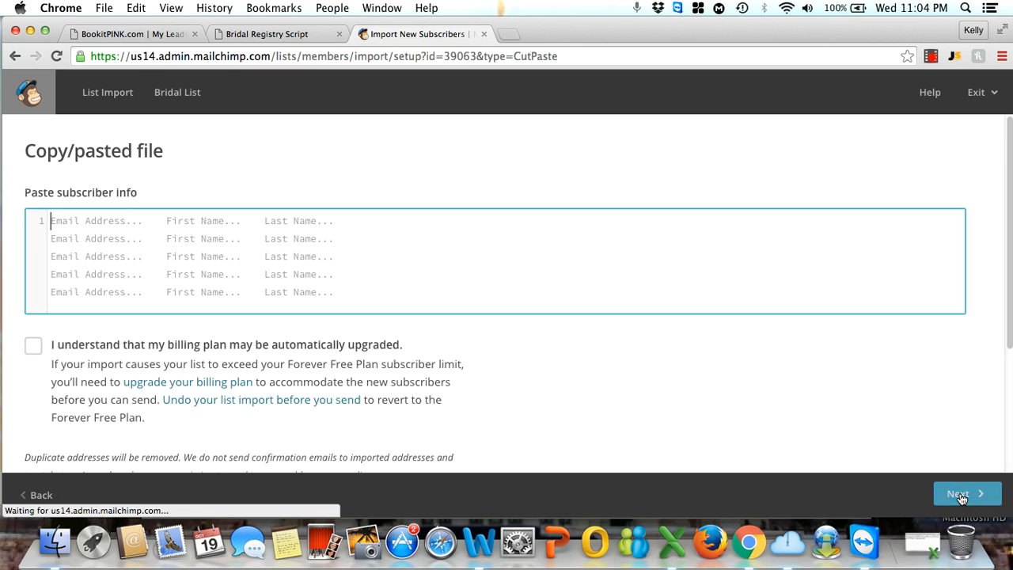
right_click(83, 221)
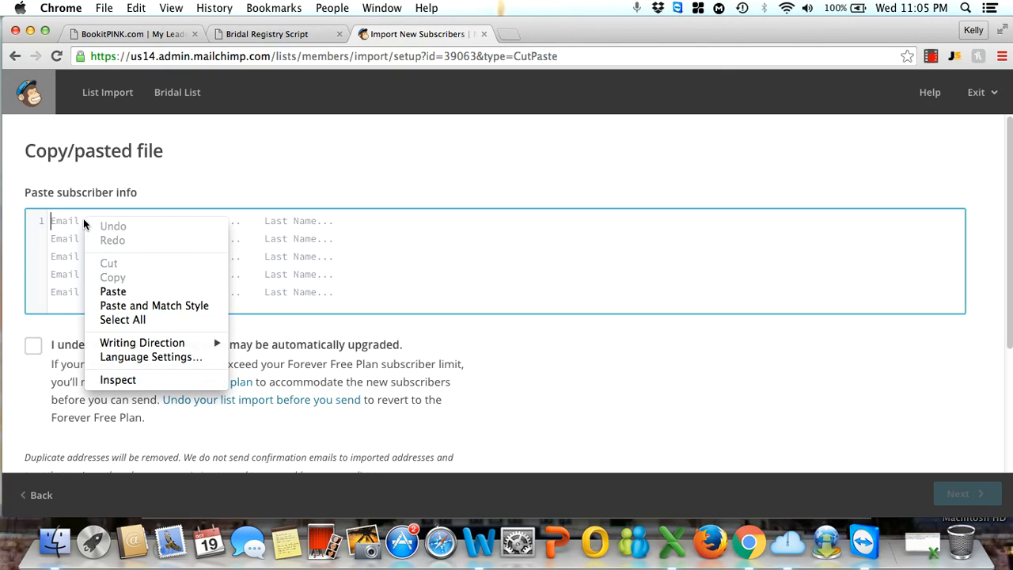
left_click(116, 293)
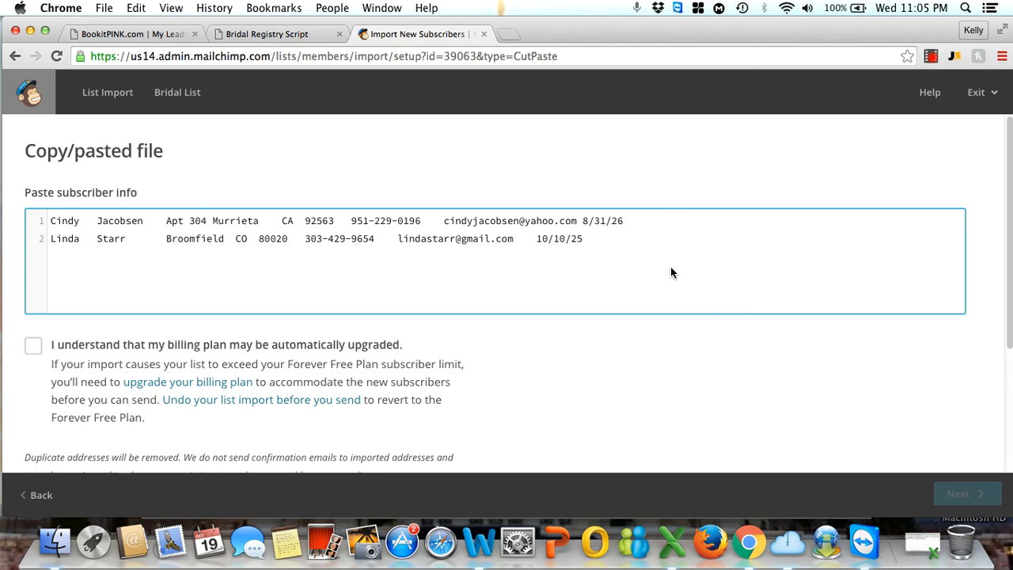
scroll(665, 273, "down", 3)
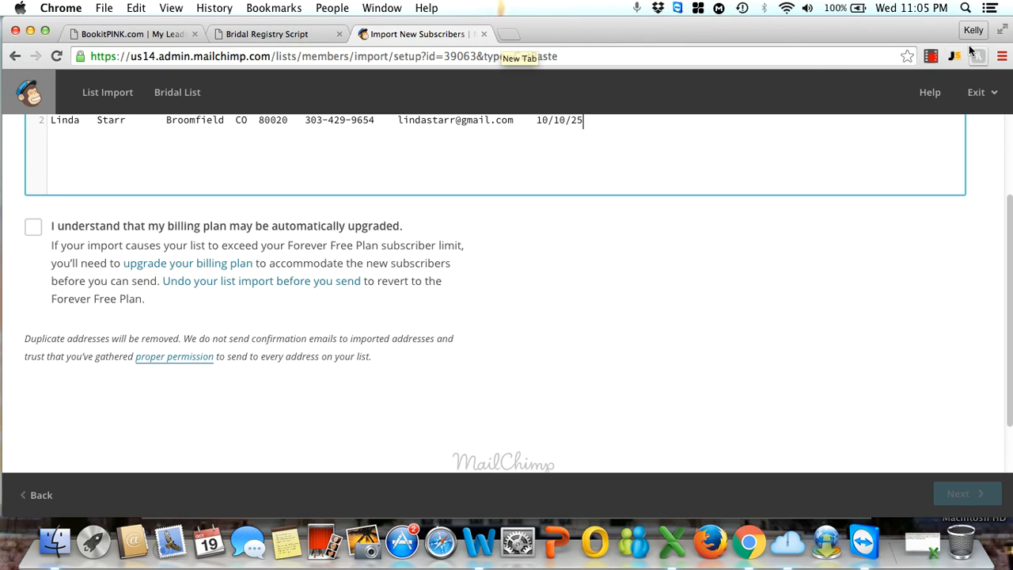
- Open the Forever Free Plan help article and highlight the Forever Free, Monthly and Pay As You Go headings
left_click(931, 57)
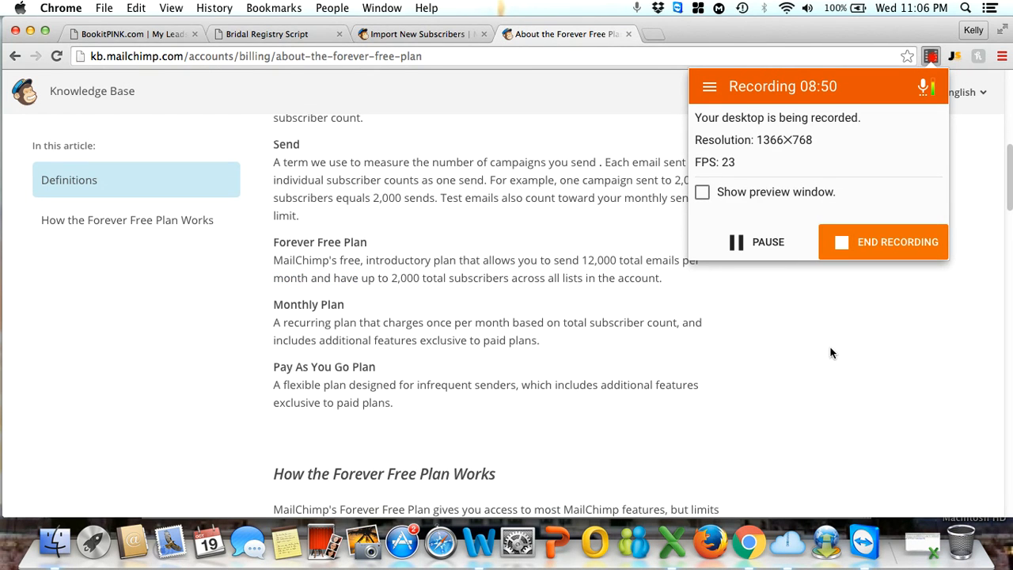
left_click(827, 351)
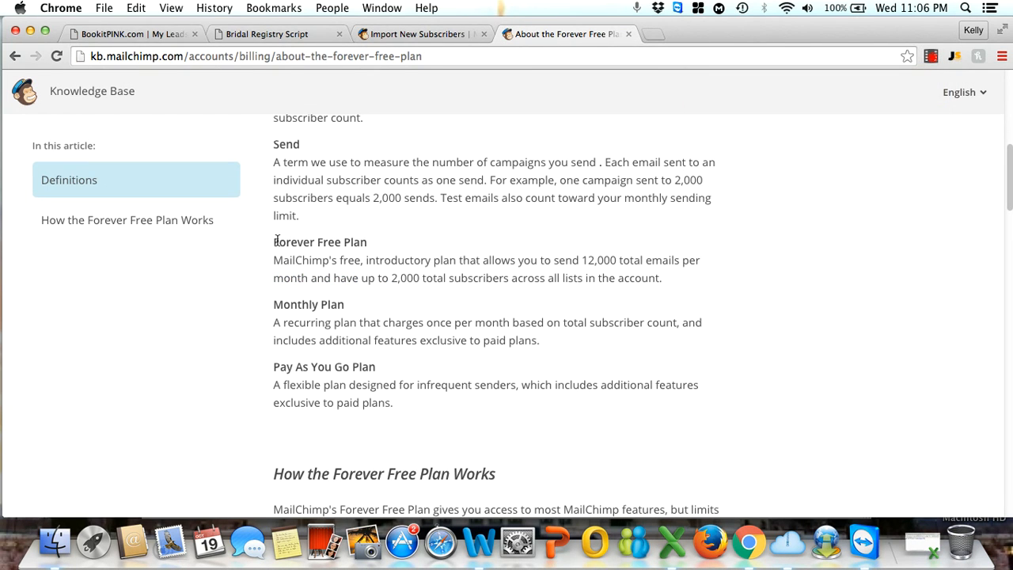
left_click_drag(273, 240, 369, 241)
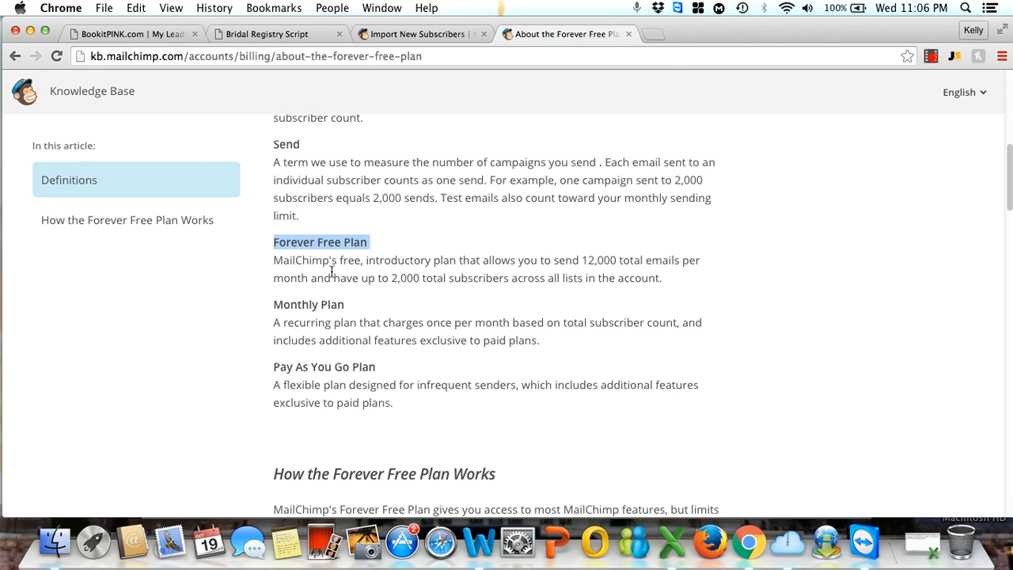
left_click(276, 305)
left_click_drag(276, 305, 363, 305)
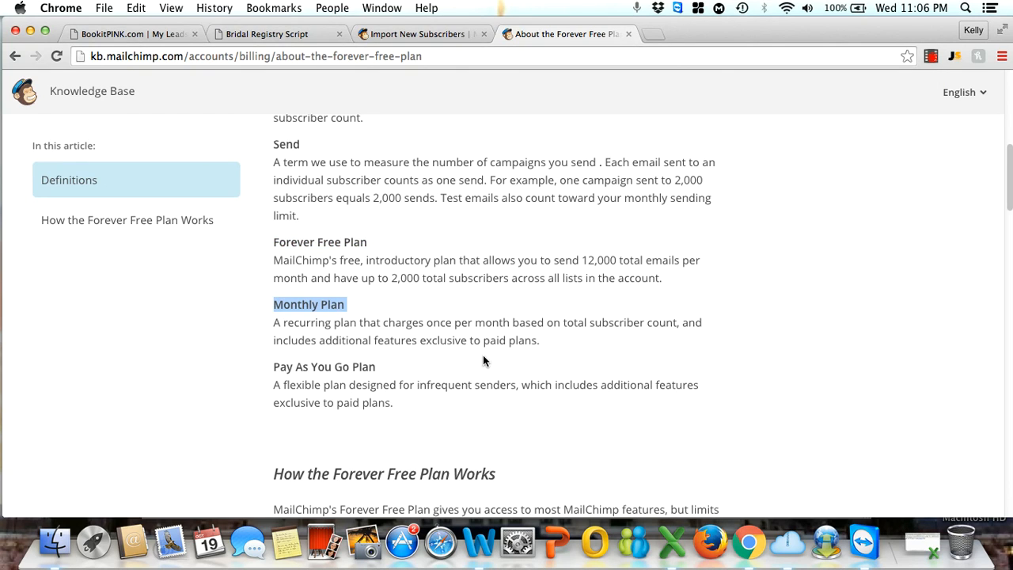
left_click_drag(272, 366, 384, 372)
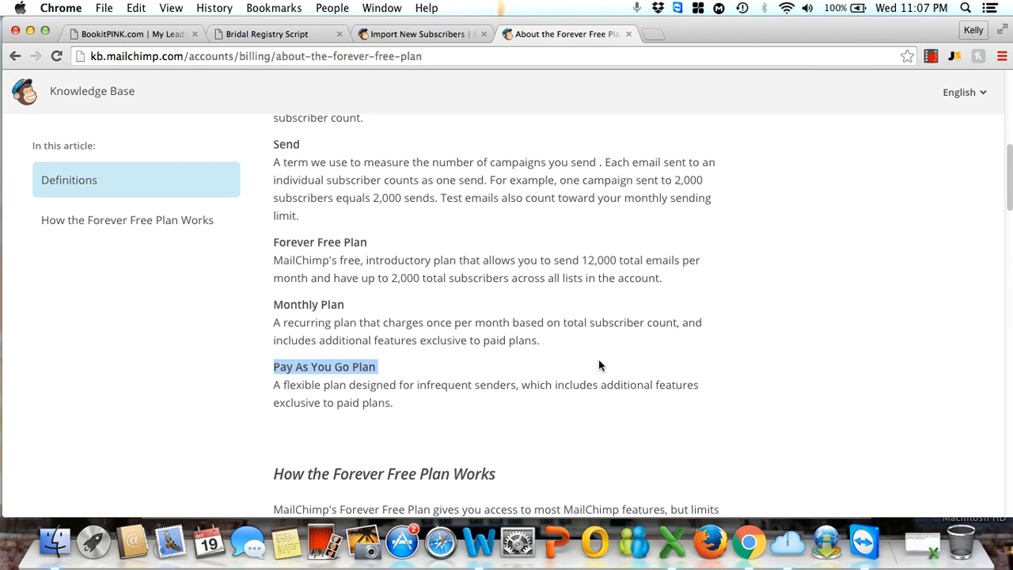
scroll(600, 361, "up", 5)
scroll(602, 360, "down", 5)
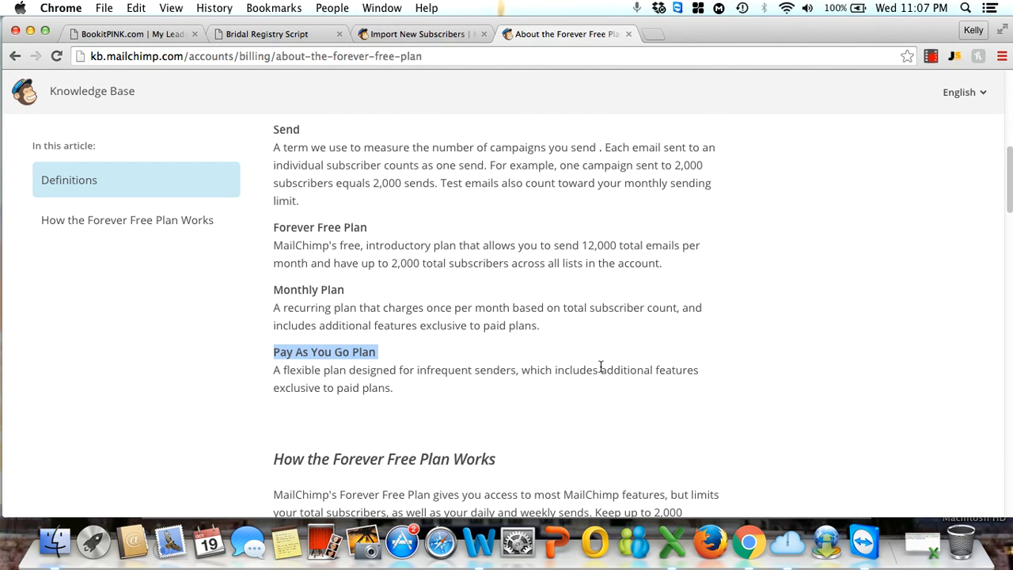
left_click(655, 35)
type("www.google.com")
key("Return")
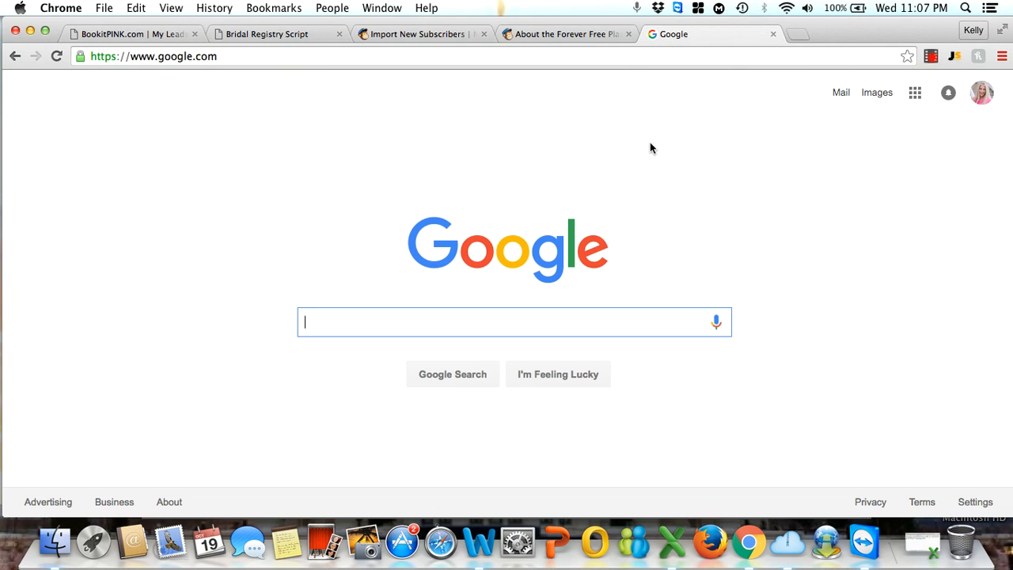
- Search 'what are the payment plans for mailchimp', review the results, then close the Google tab
type("what are the ")
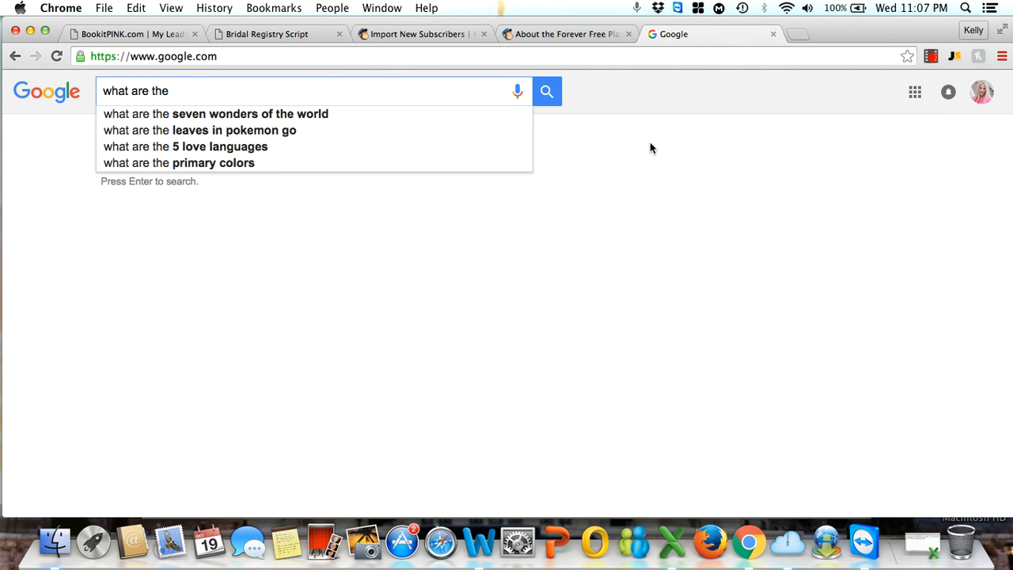
type("payment pla")
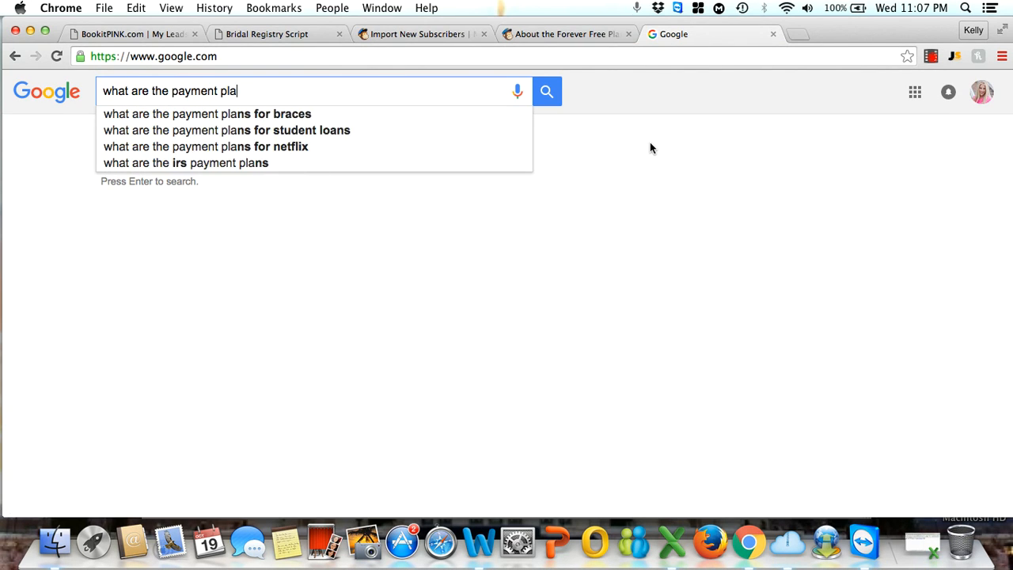
type("ns for mailchimp")
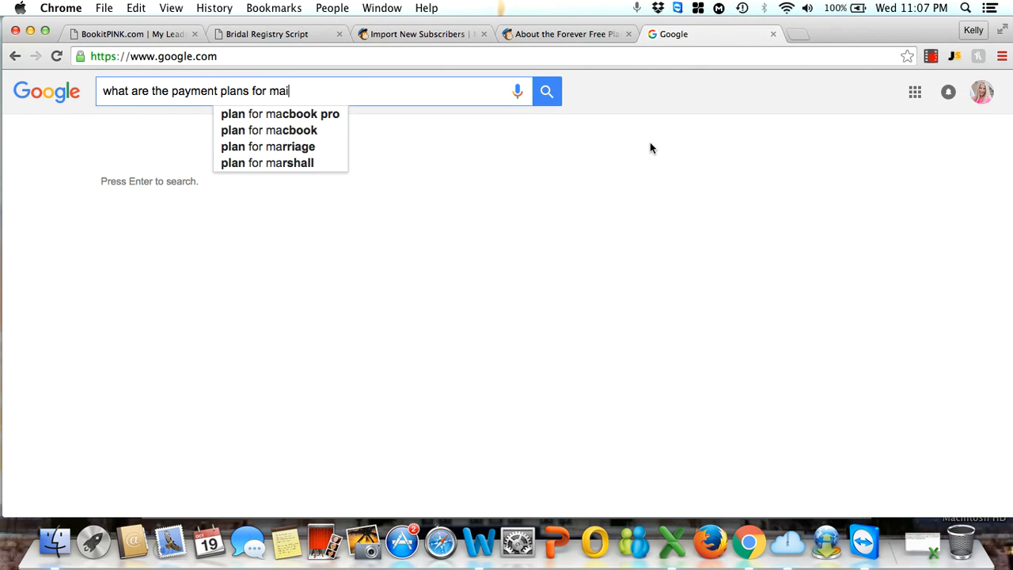
key("Return")
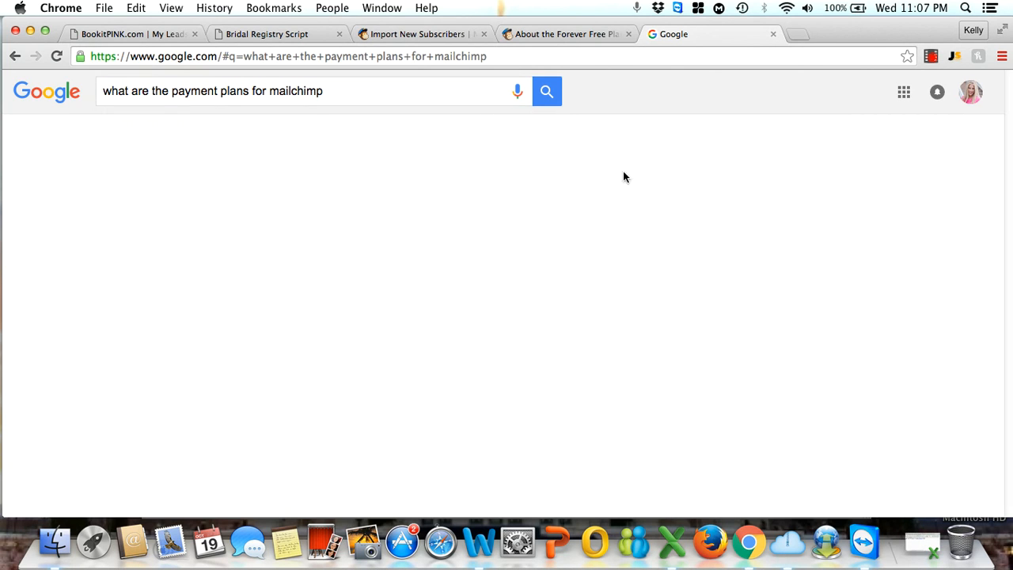
scroll(357, 320, "down", 5)
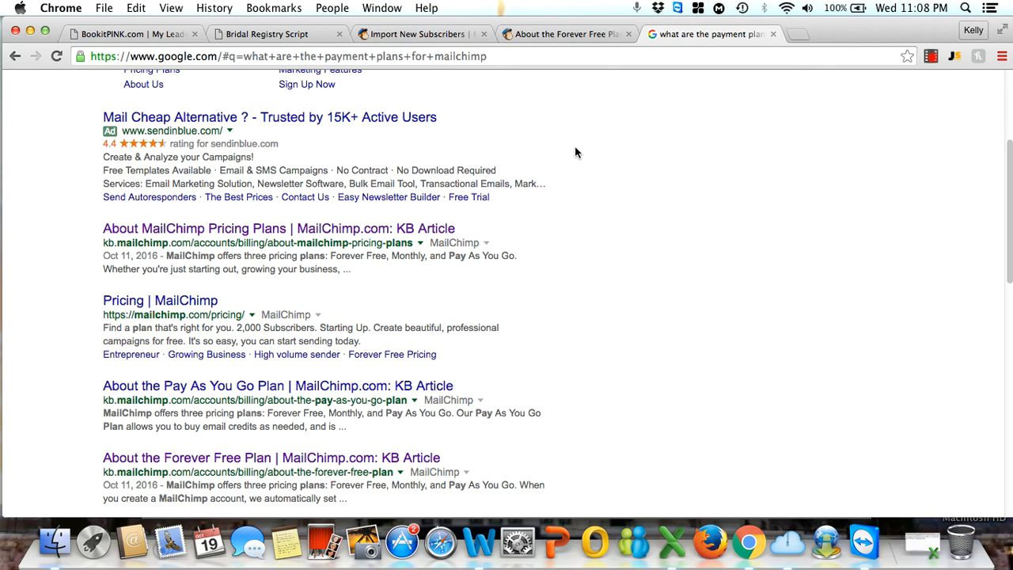
scroll(575, 149, "up", 3)
left_click(143, 93)
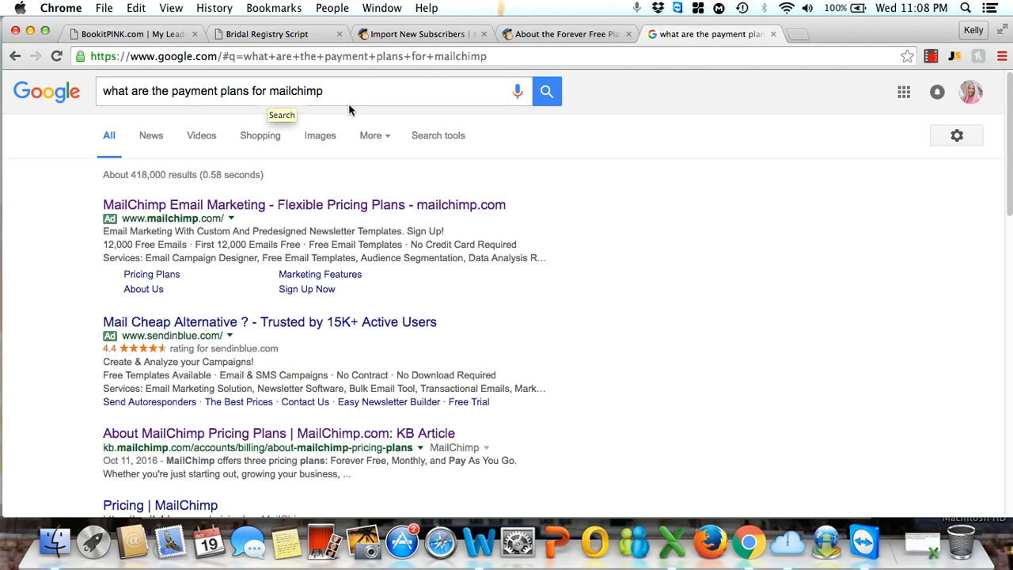
left_click(774, 34)
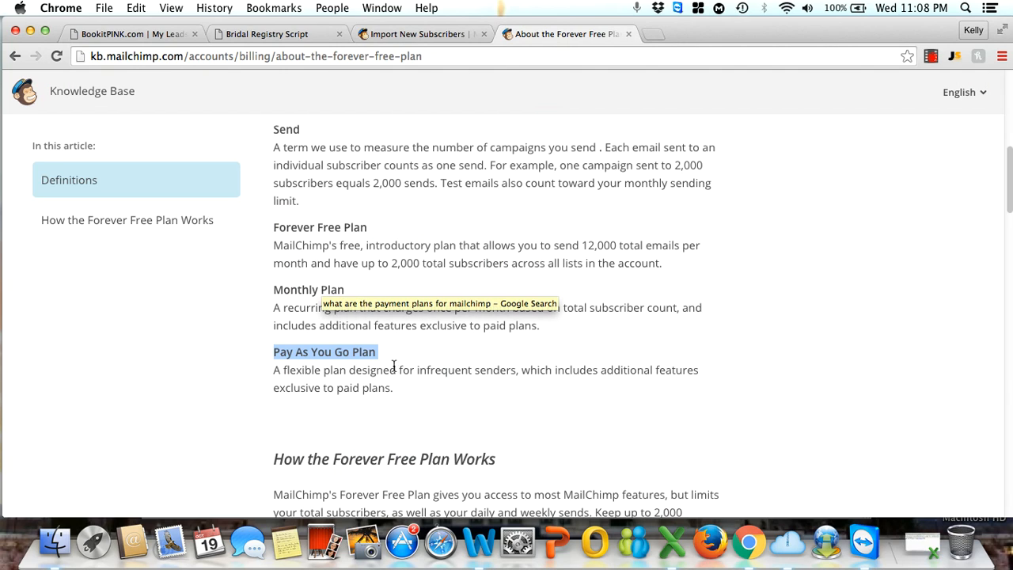
- Tick 'I understand that my billing plan may be automatically upgraded' and continue to column matching
left_click(414, 34)
scroll(10, 221, "up", 2)
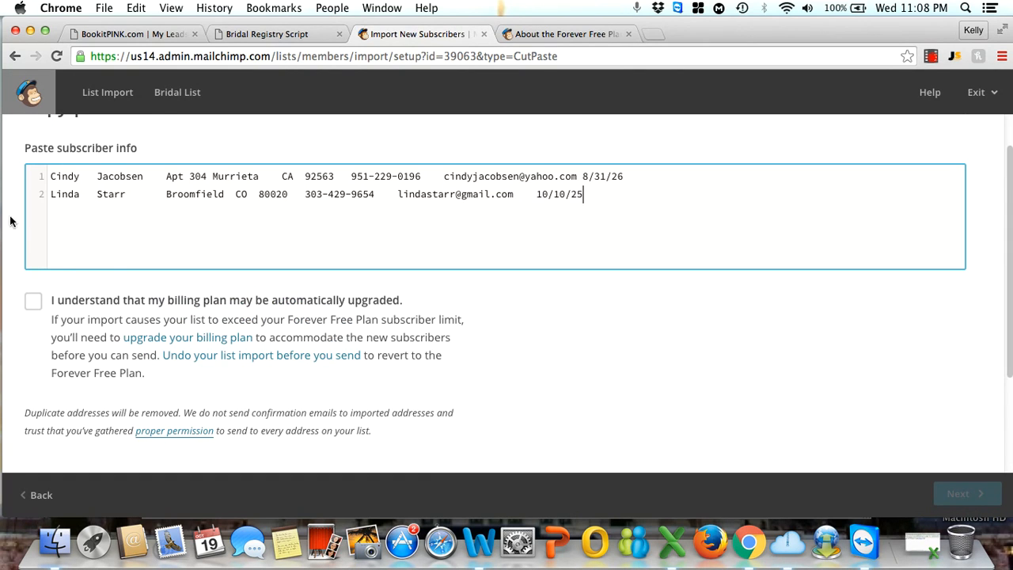
left_click(35, 301)
scroll(546, 368, "down", 2)
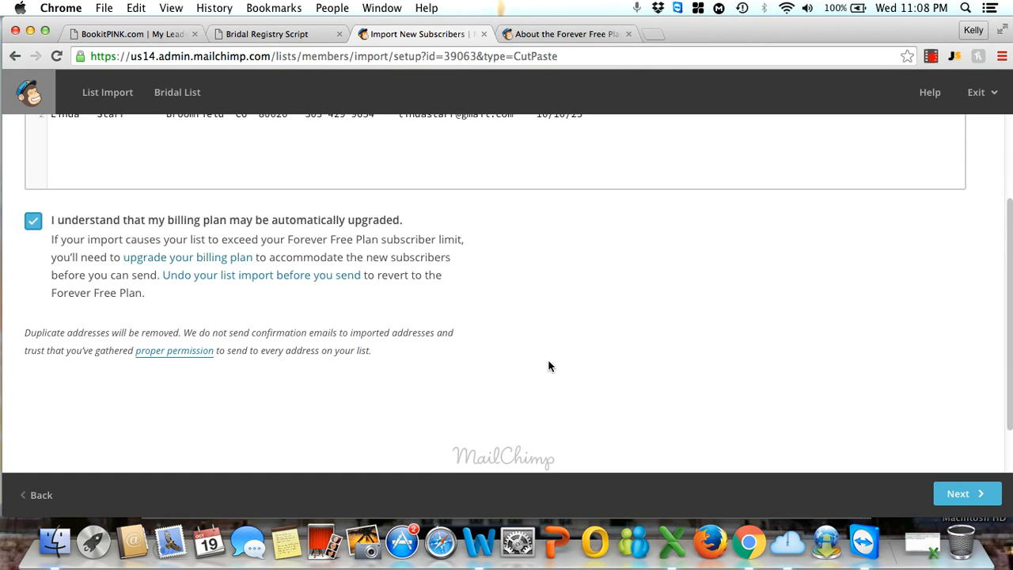
scroll(550, 366, "down", 2)
left_click(947, 496)
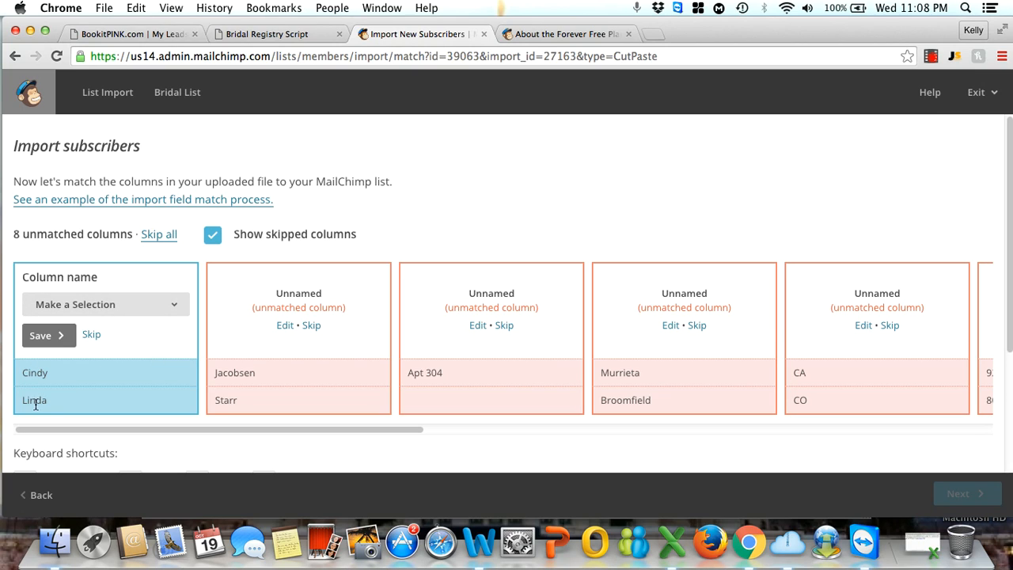
- Match column 1 to First Name and column 2 to Last Name
left_click(167, 309)
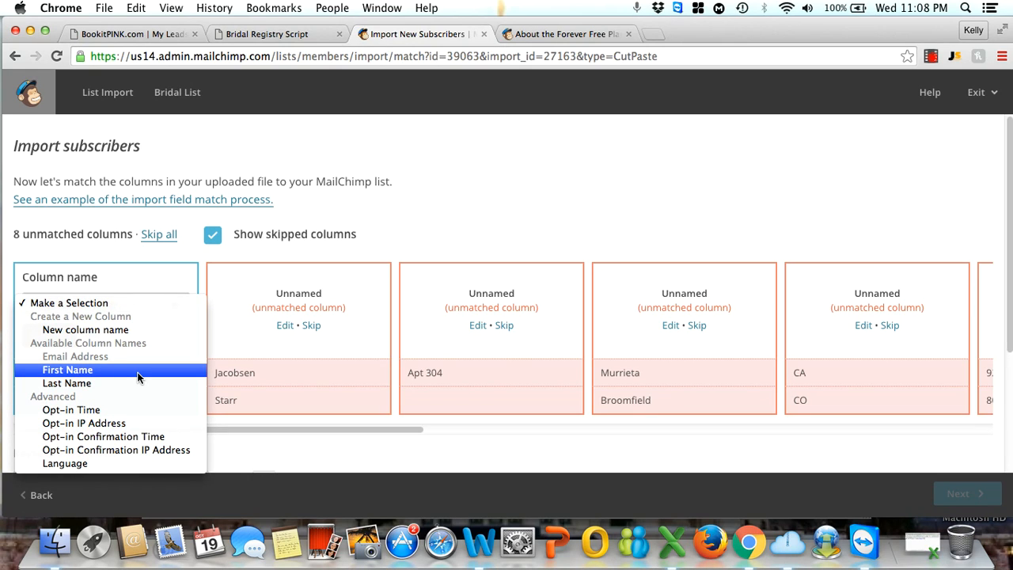
left_click(96, 375)
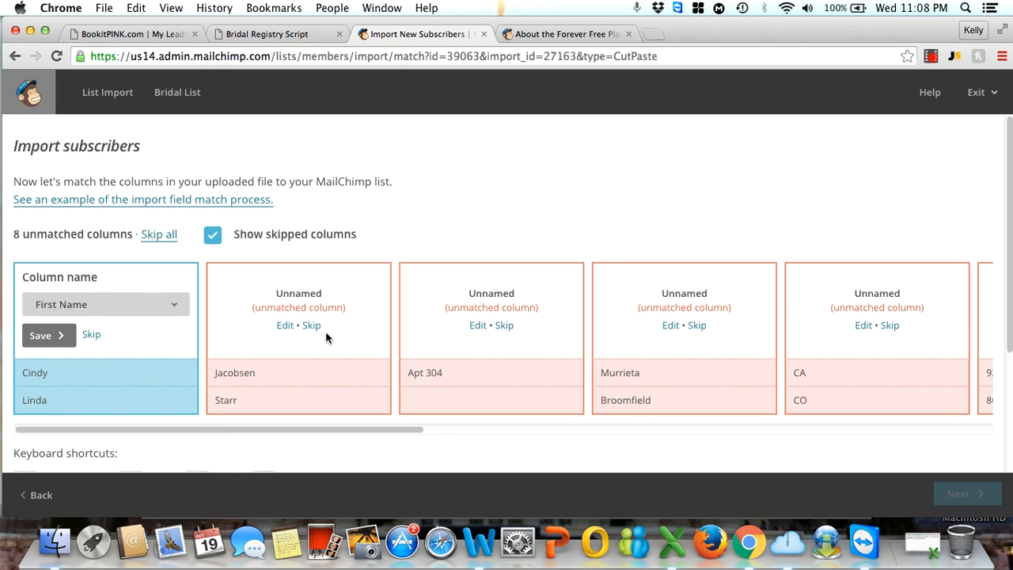
left_click(286, 326)
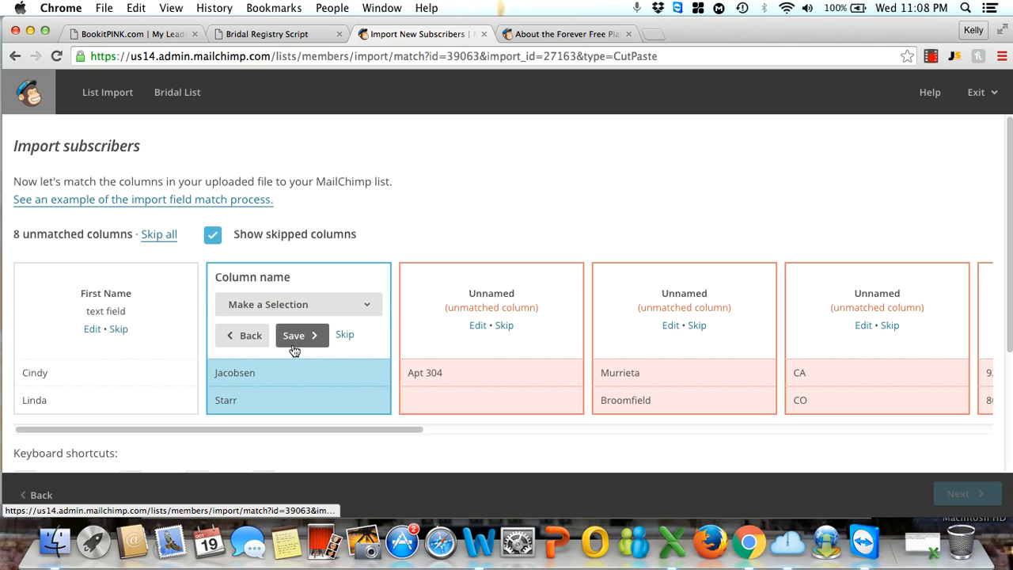
left_click(367, 308)
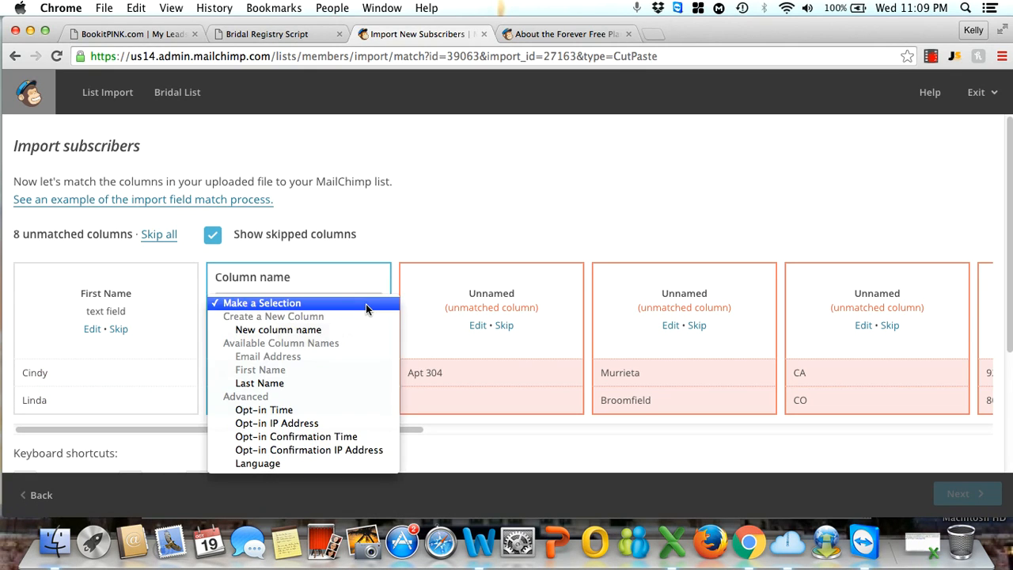
left_click(287, 383)
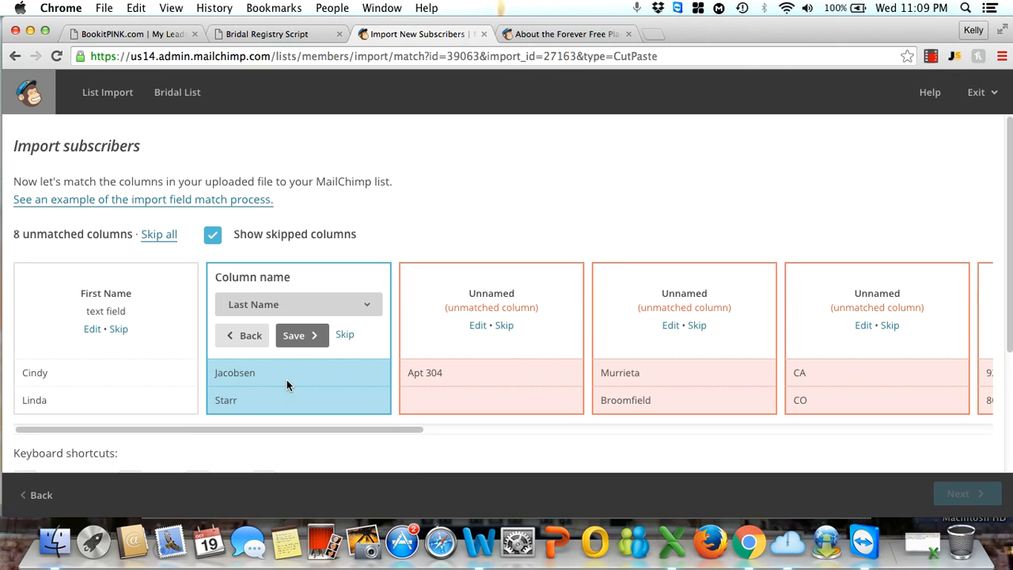
left_click(480, 330)
- Match the apartment column to a new column named 'Address 2'
left_click(547, 309)
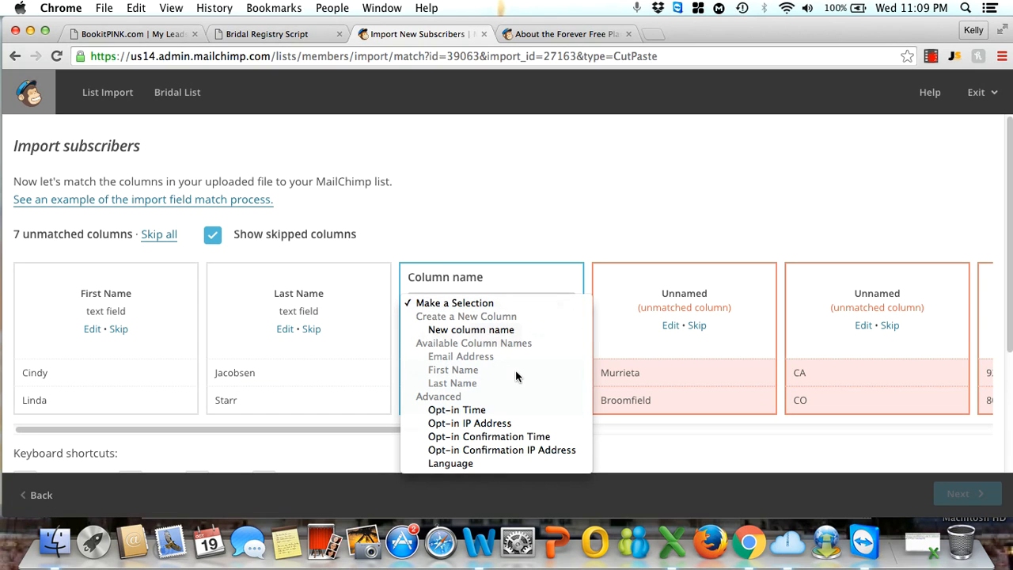
left_click(488, 320)
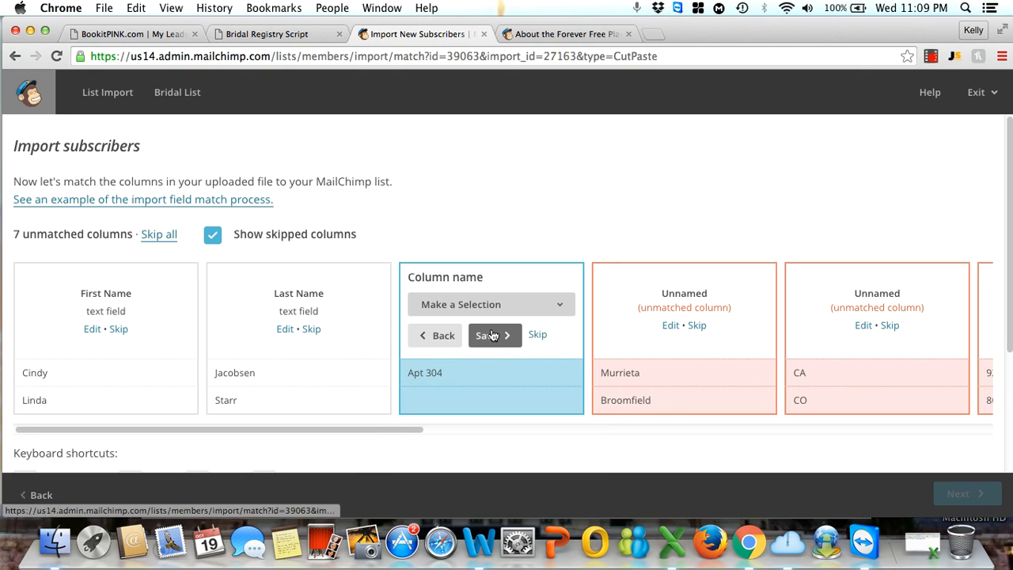
left_click(549, 305)
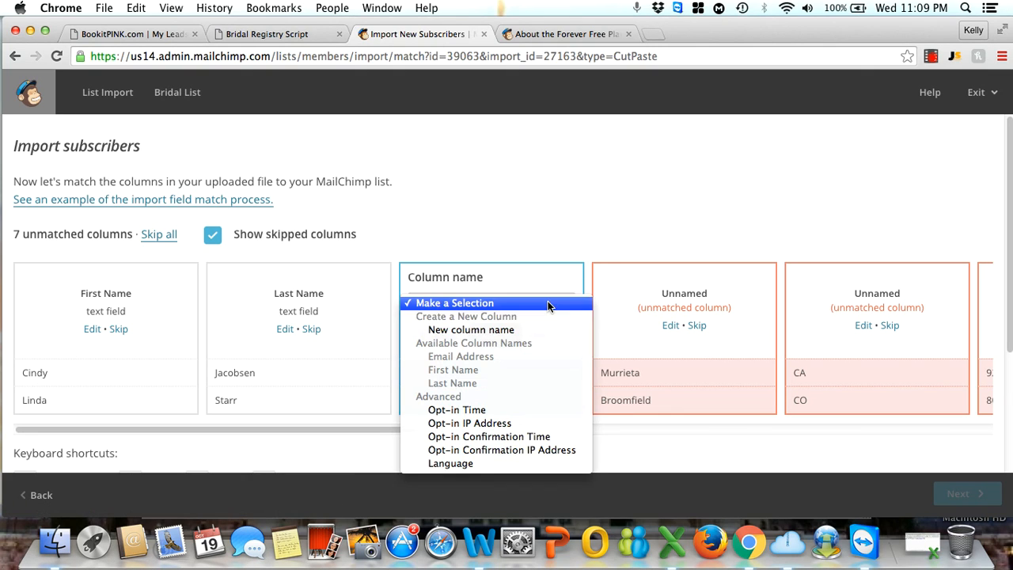
left_click(500, 331)
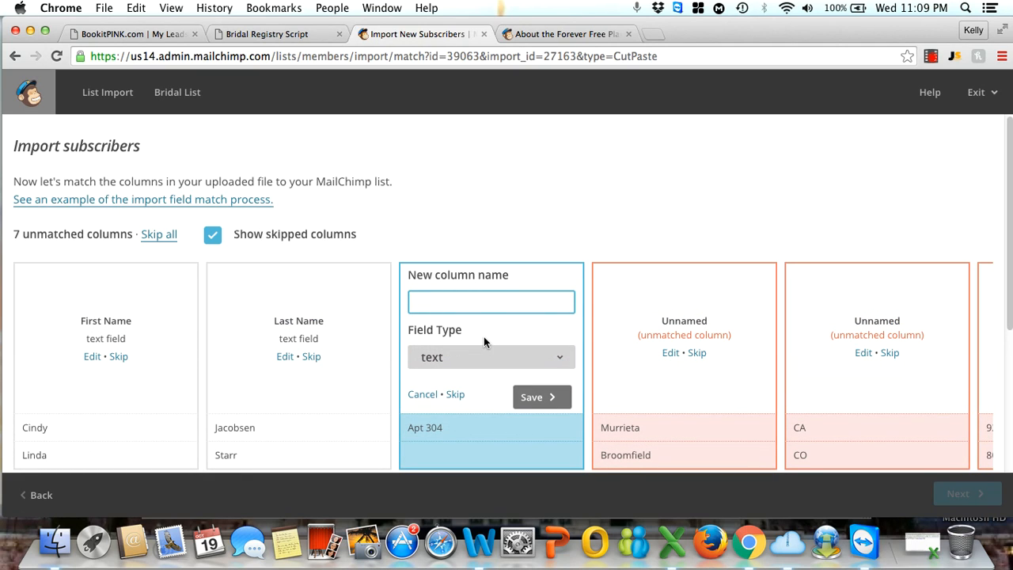
type("Address 2")
left_click(530, 398)
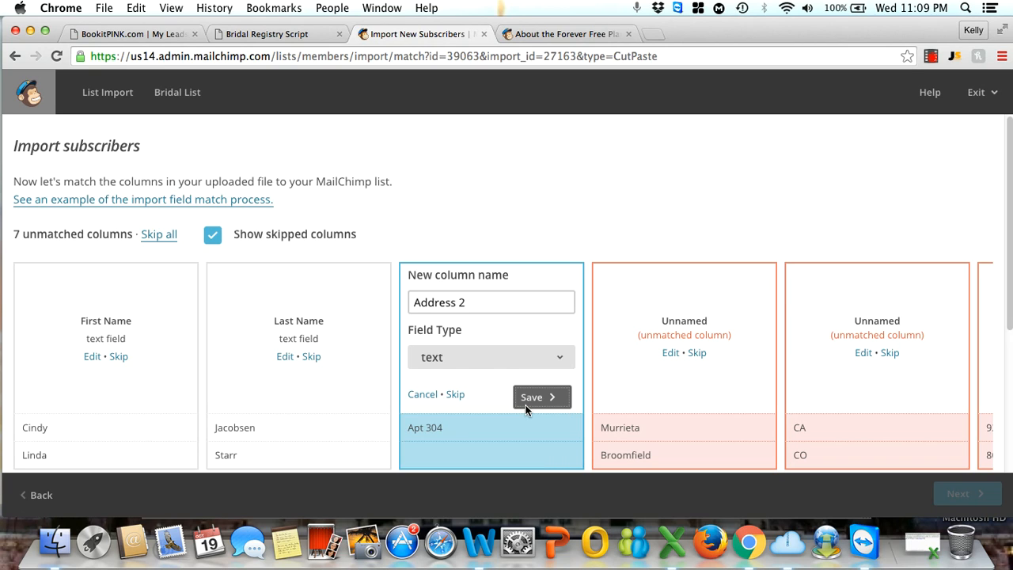
left_click(542, 398)
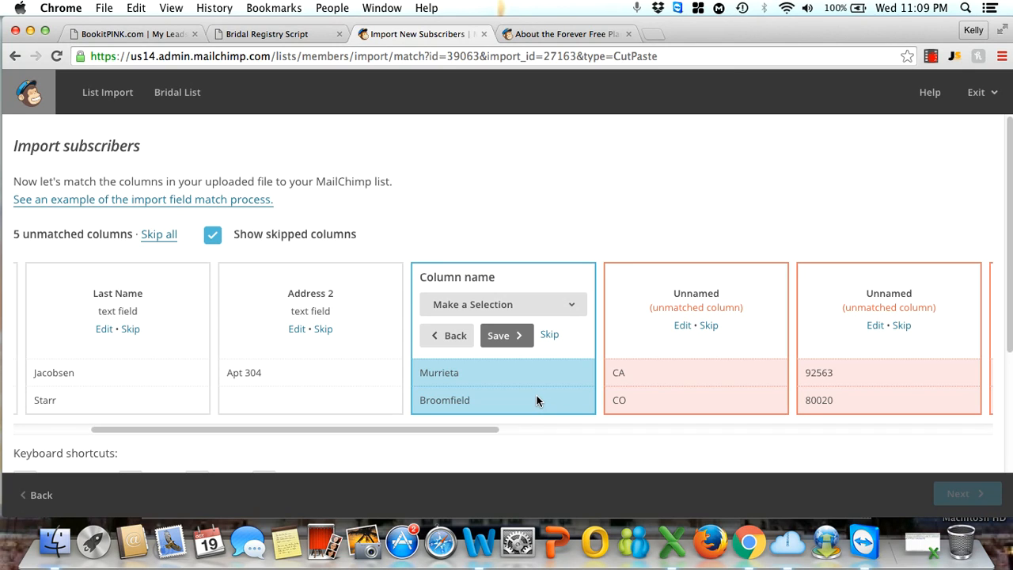
- Match the city and state values to new columns named 'City' and 'State'
left_click(562, 307)
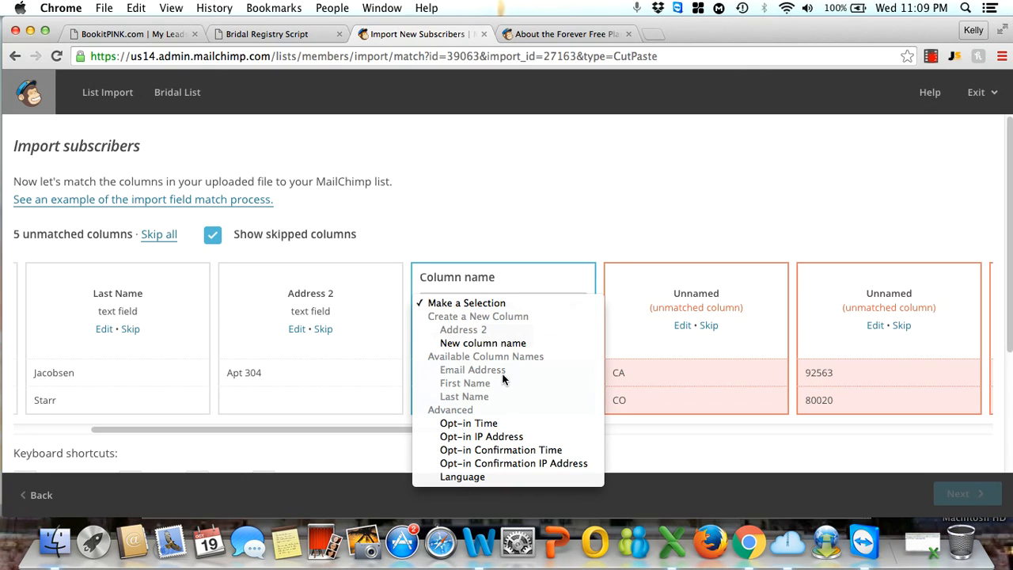
left_click(482, 343)
type("City")
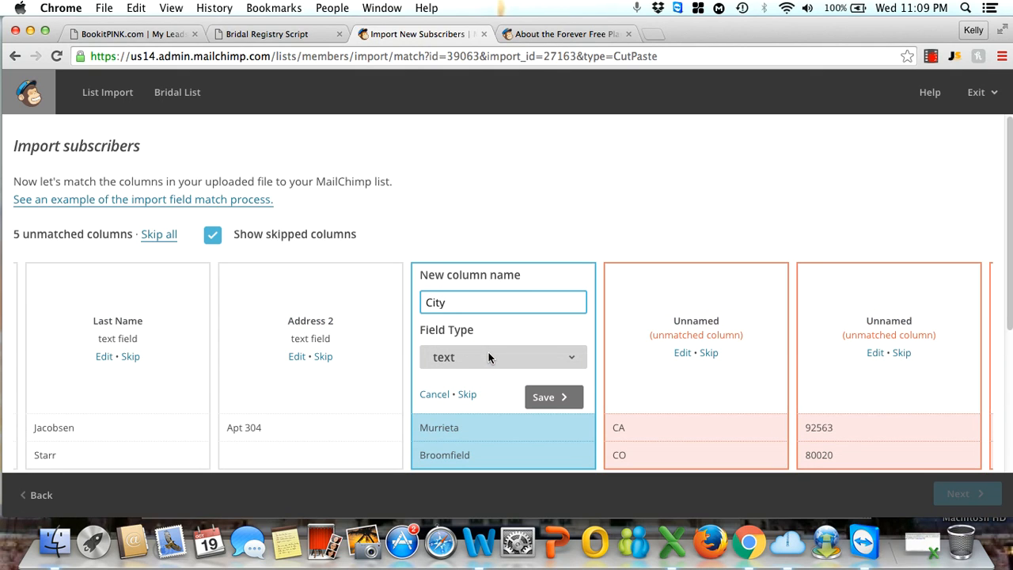
left_click(547, 395)
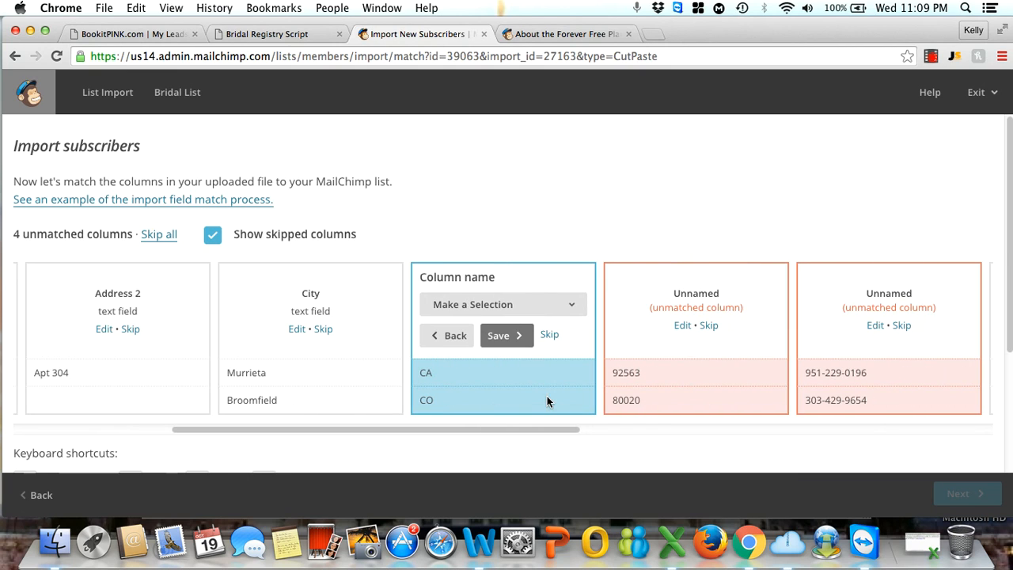
left_click(561, 308)
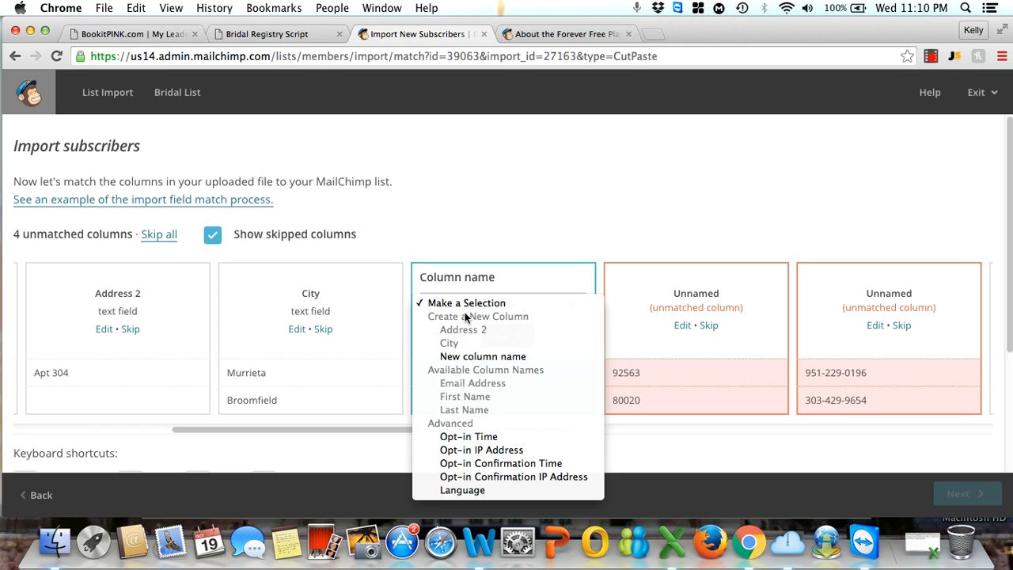
left_click(474, 357)
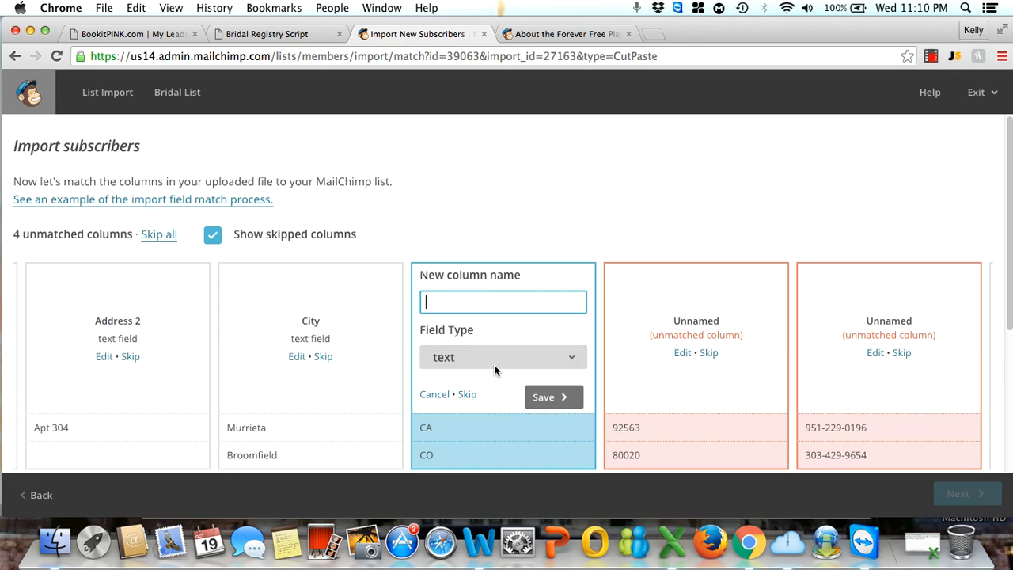
type("State")
left_click(562, 397)
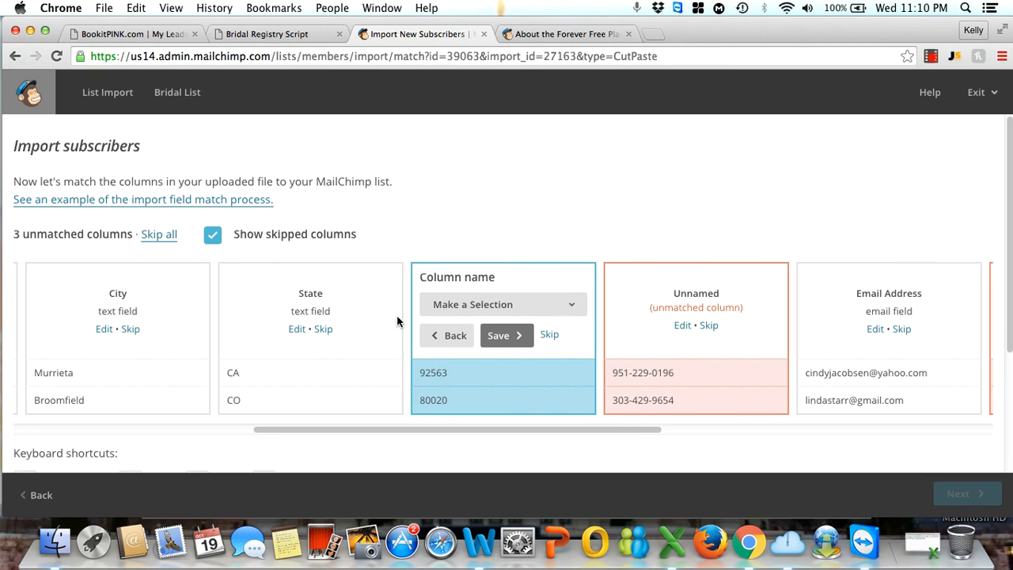
left_click(518, 305)
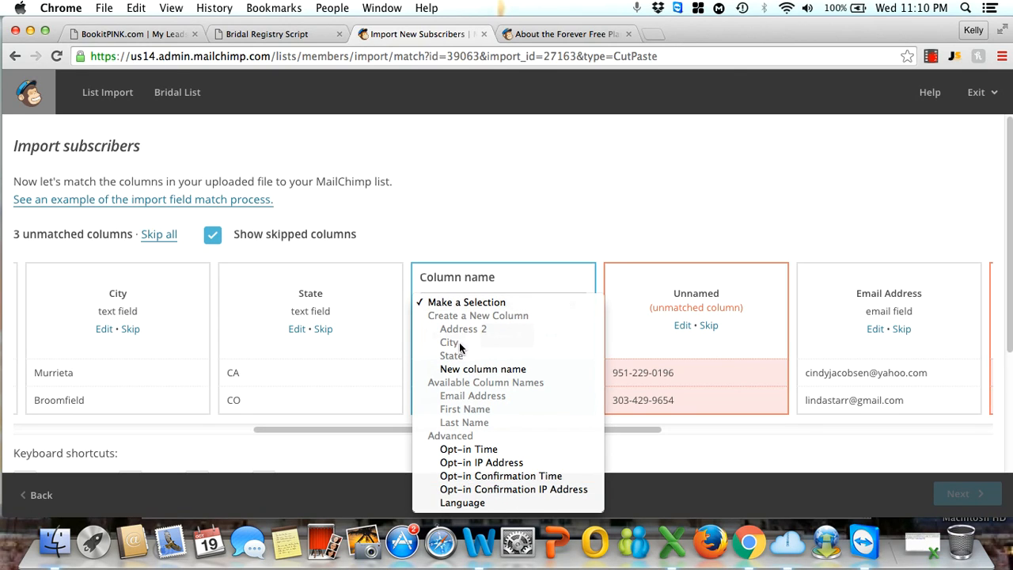
- Create new 'Zip Code' and 'Phone Number' columns and confirm the emails as Email Address
left_click(490, 373)
type("Zip Code")
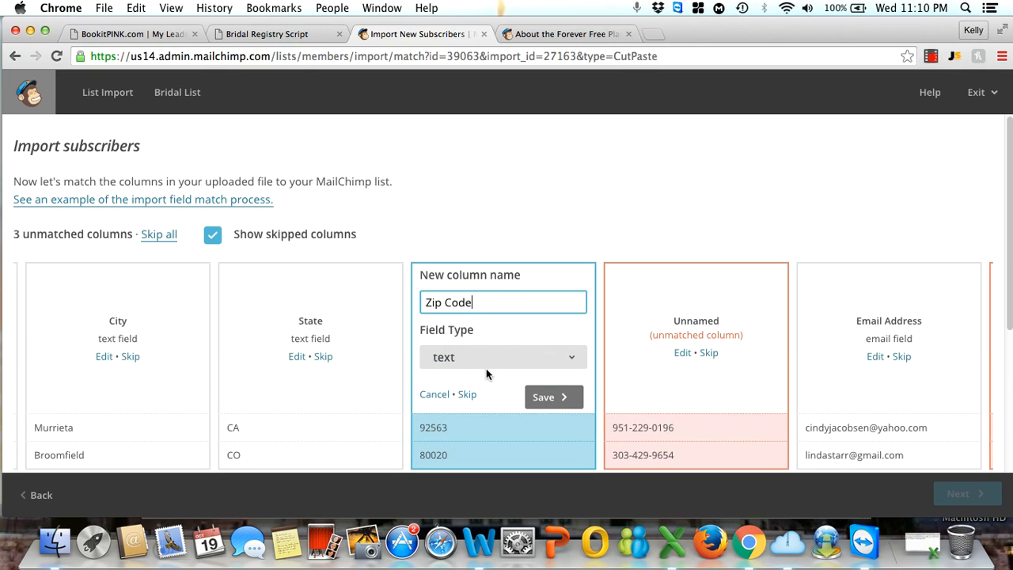
left_click(542, 397)
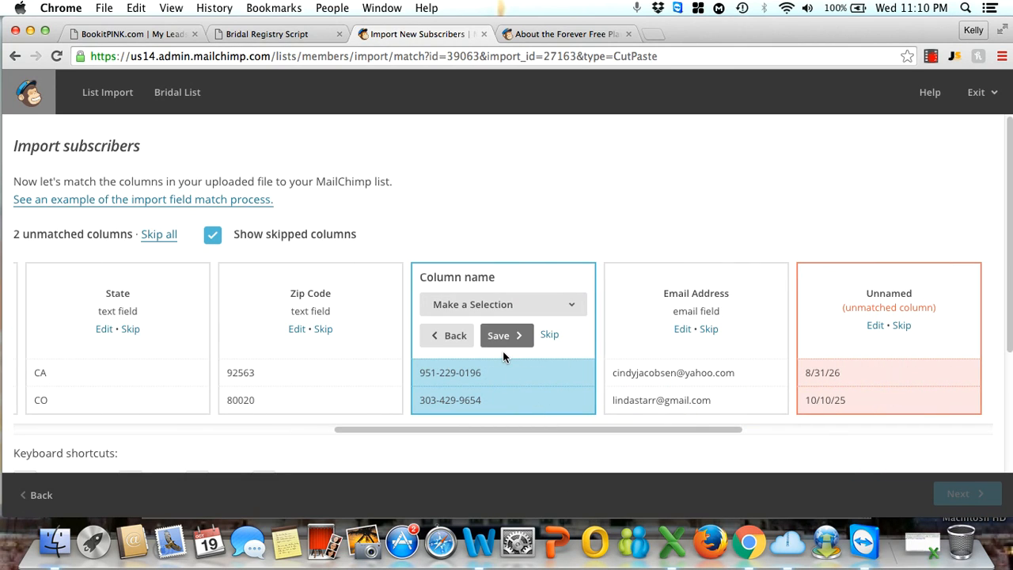
left_click(552, 306)
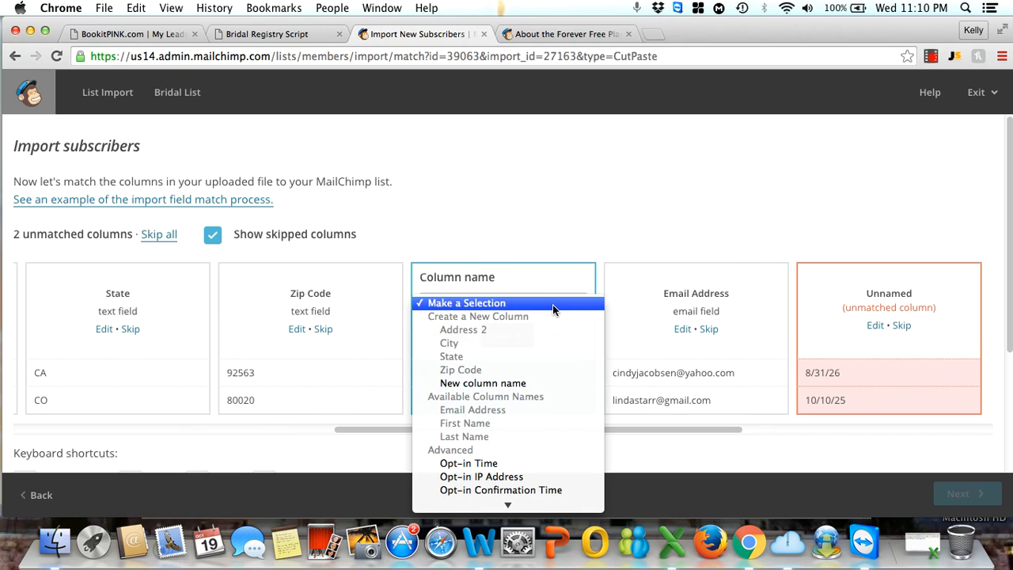
left_click(498, 383)
type("Phone Number")
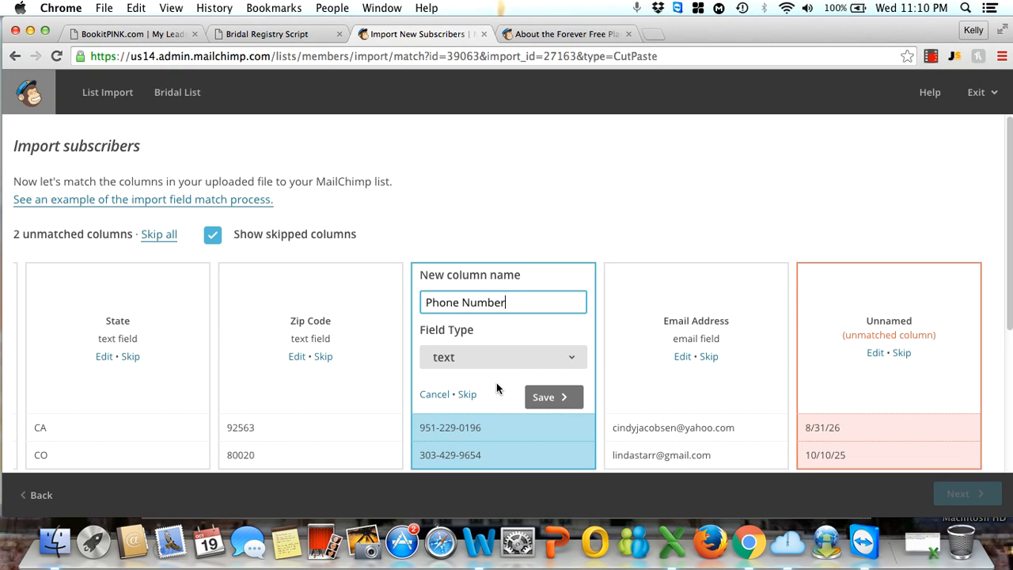
left_click(538, 397)
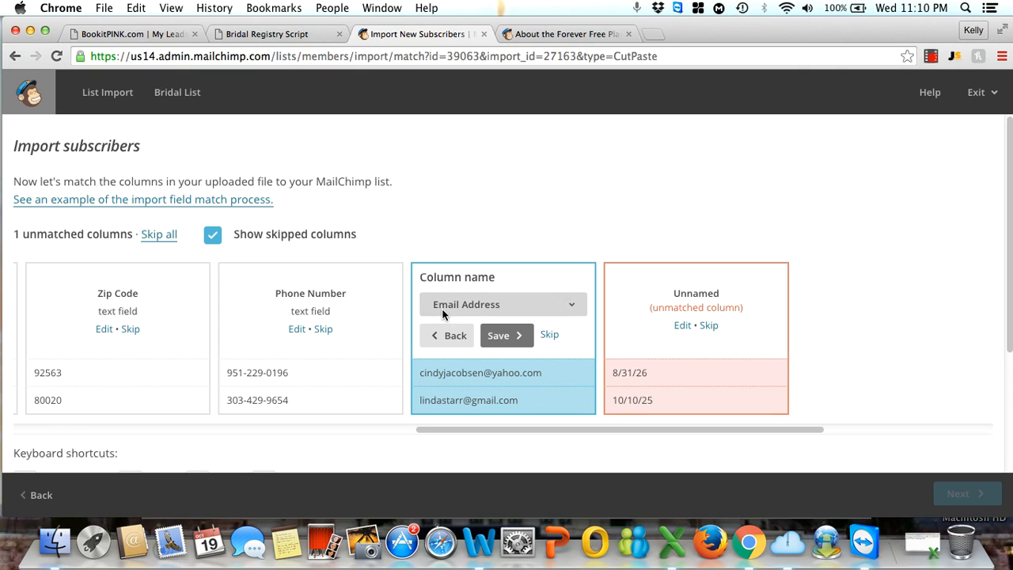
left_click(504, 340)
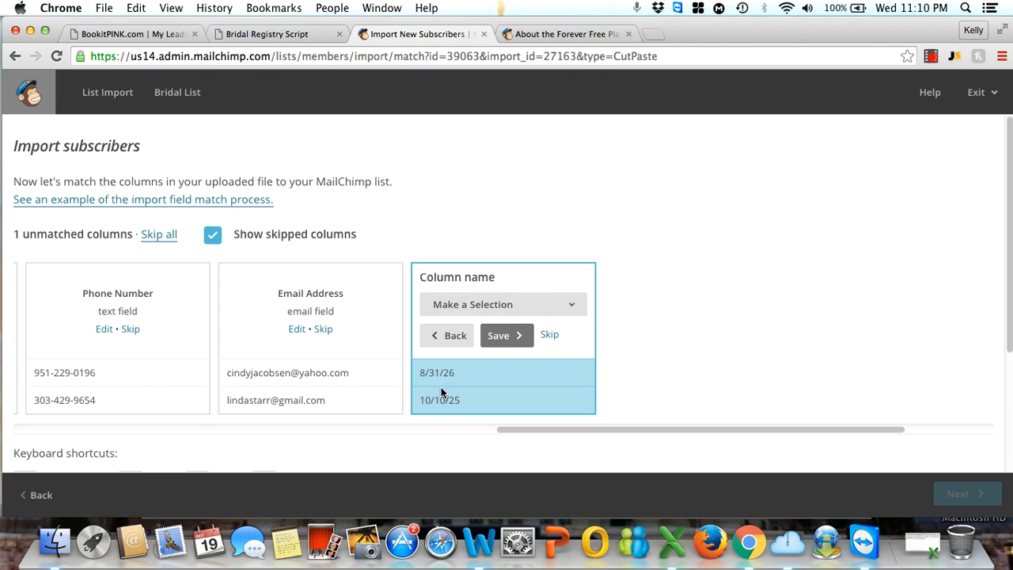
- Match the dates to a new 'Wedding Date' column and proceed to the 9-of-9 import review
left_click(574, 304)
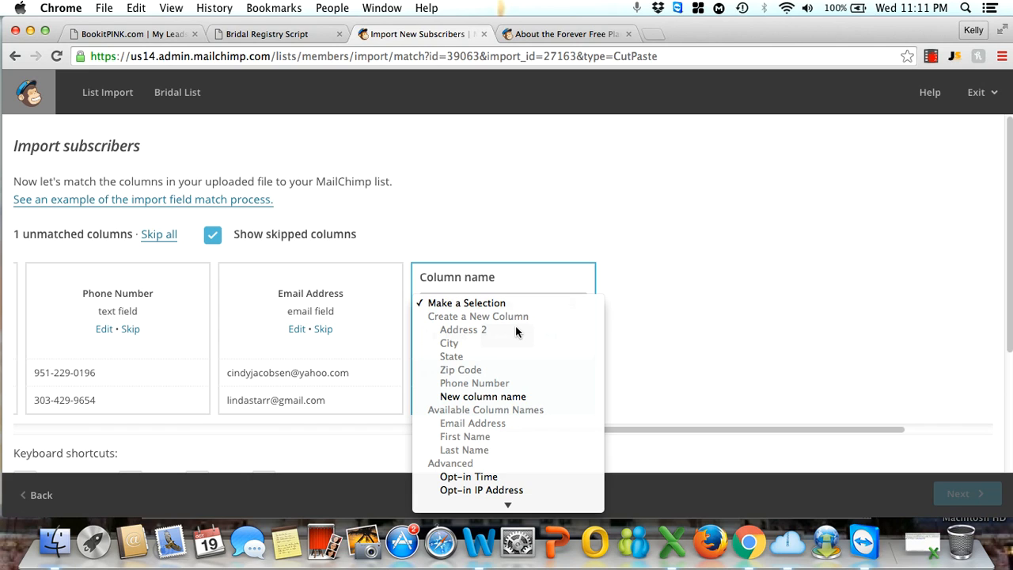
left_click(508, 396)
type("Wedding Date")
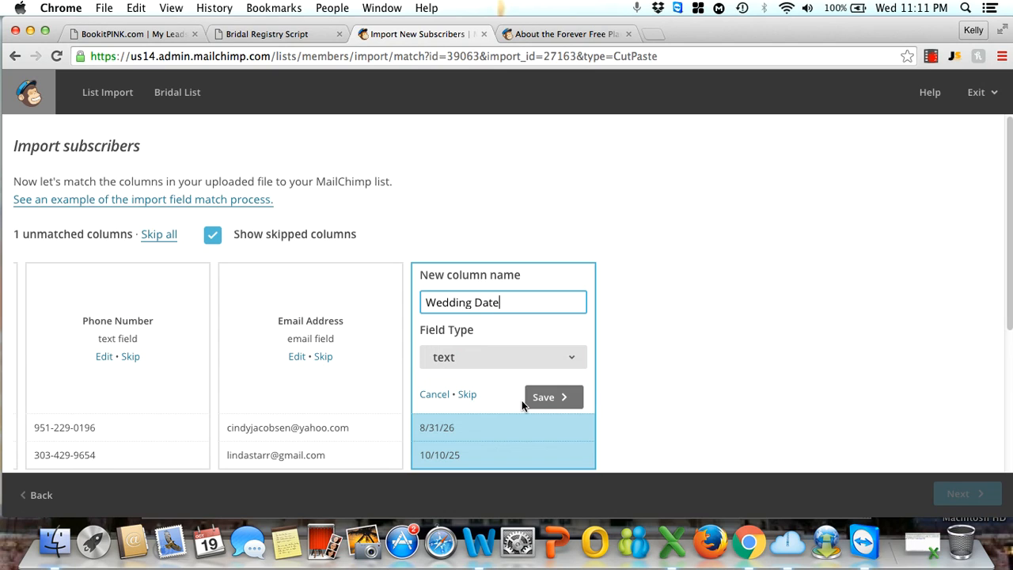
left_click(546, 398)
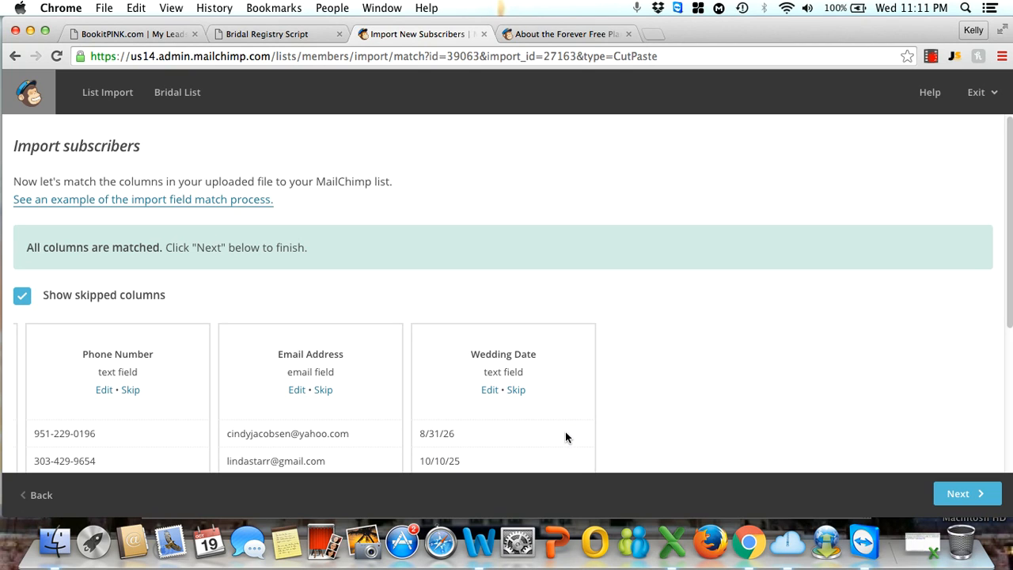
scroll(656, 387, "down", 3)
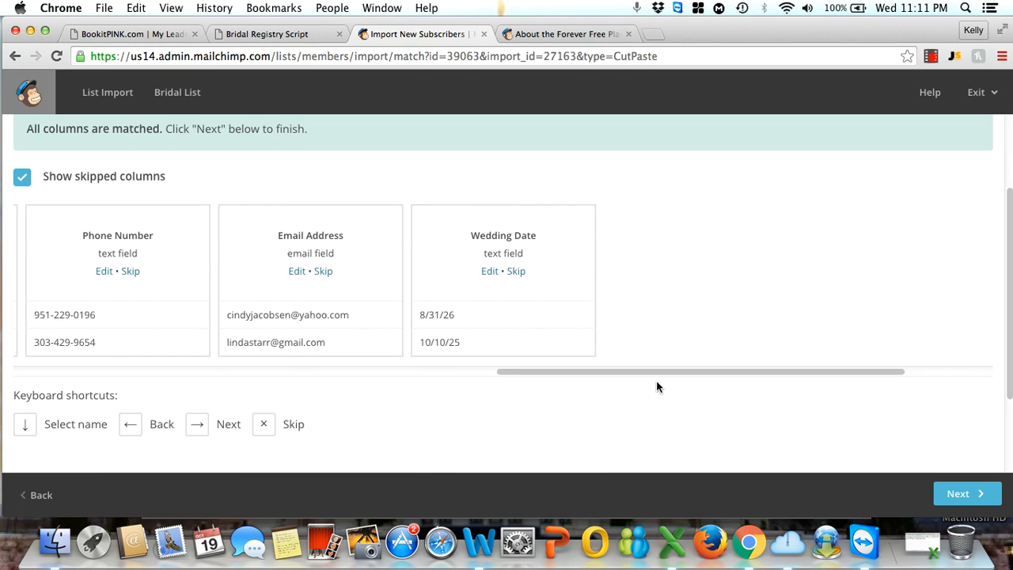
scroll(656, 381, "up", 1)
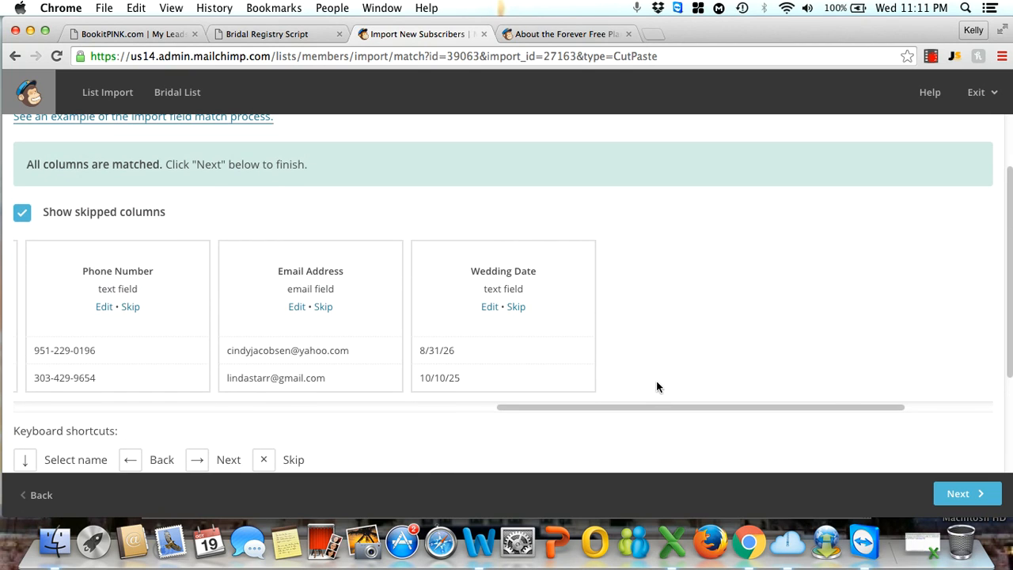
left_click(949, 500)
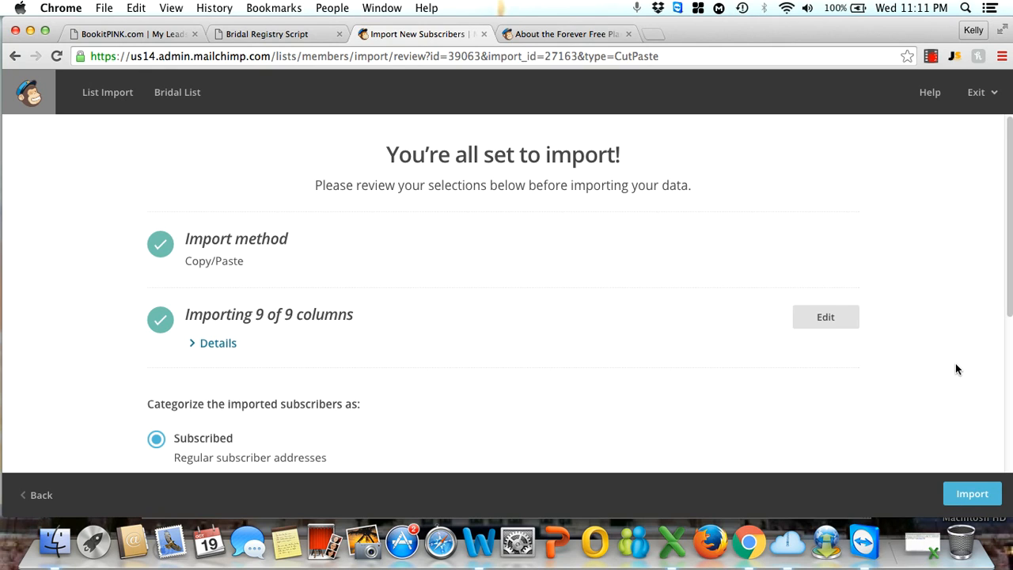
- Review the import summary and import the 2 subscribers as Subscribed into the Bridal List
scroll(956, 366, "down", 3)
scroll(956, 366, "up", 3)
scroll(284, 269, "down", 3)
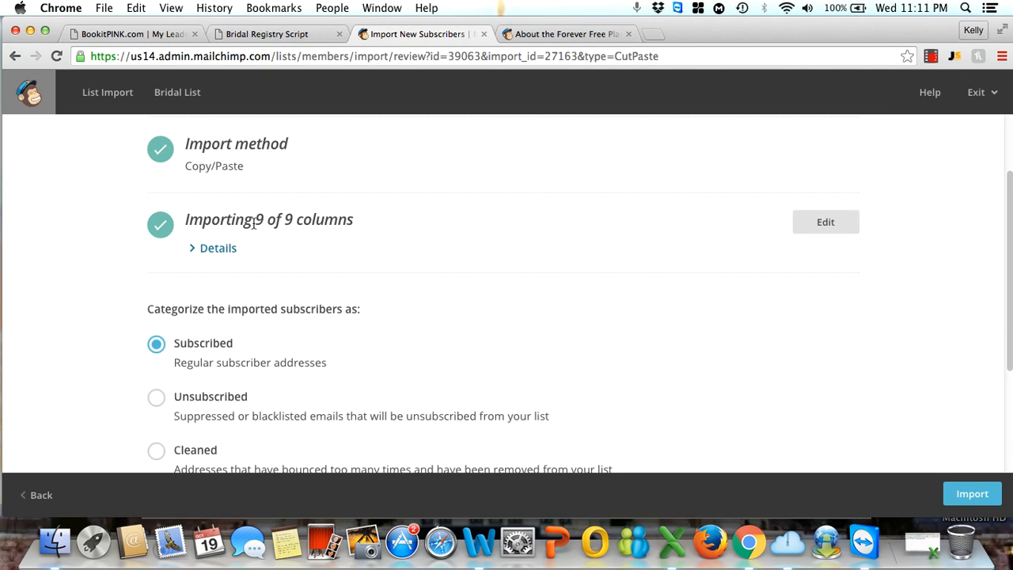
scroll(341, 251, "down", 1)
scroll(341, 251, "down", 3)
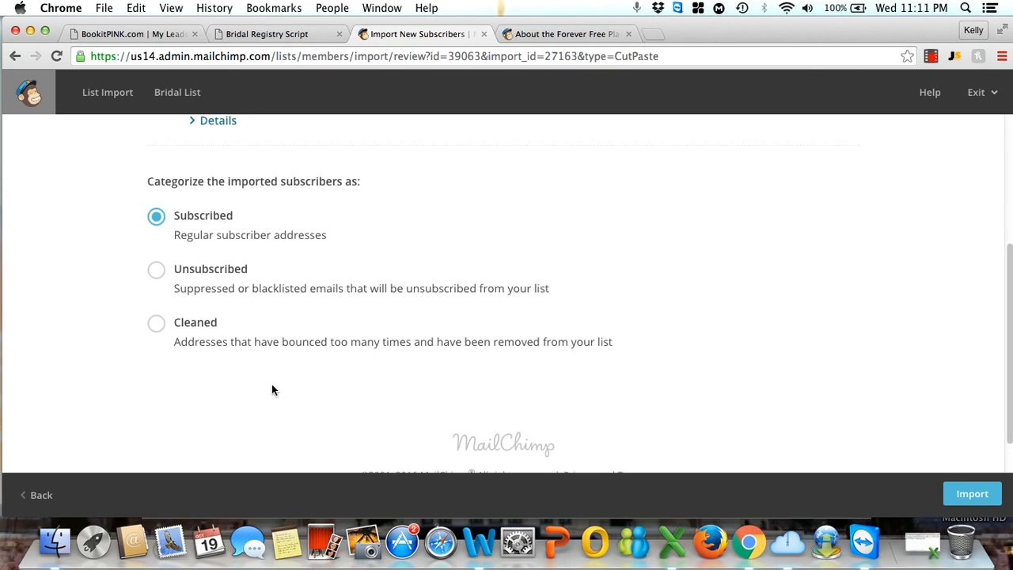
scroll(361, 390, "down", 2)
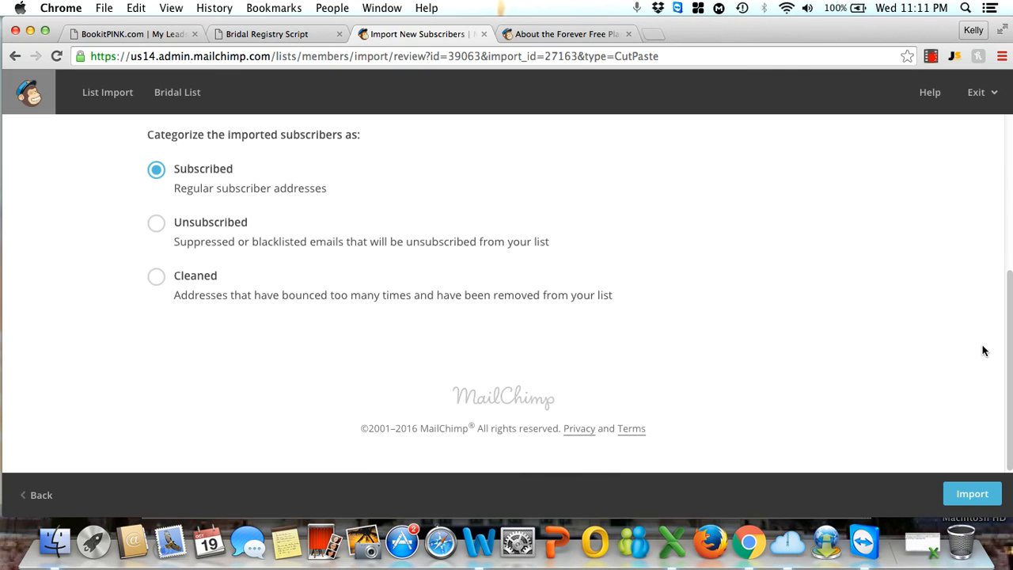
left_click(973, 495)
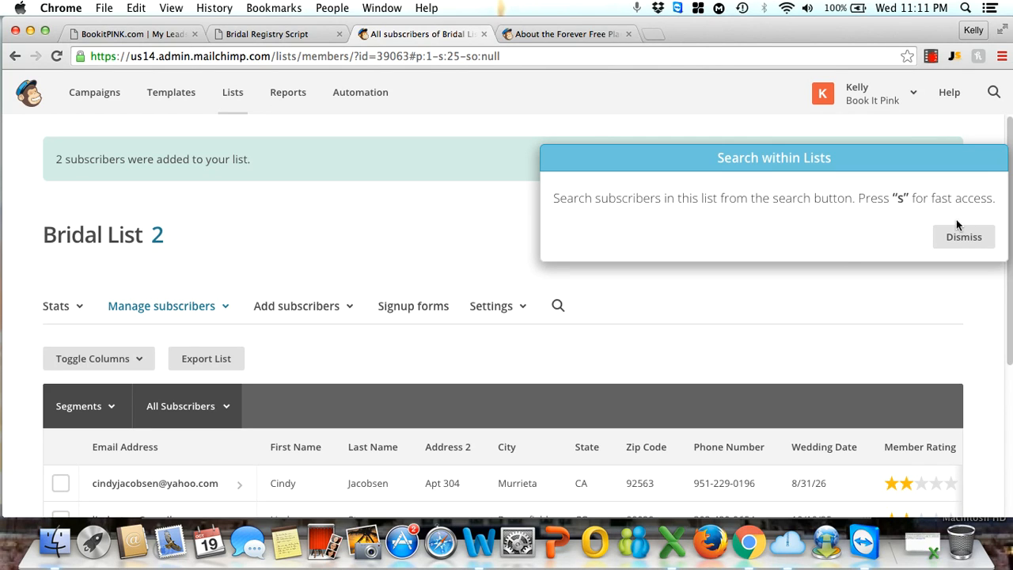
- Dismiss the 'Search within Lists' tip and look over the two subscribers' city, state, zip, phone and wedding date
left_click(952, 239)
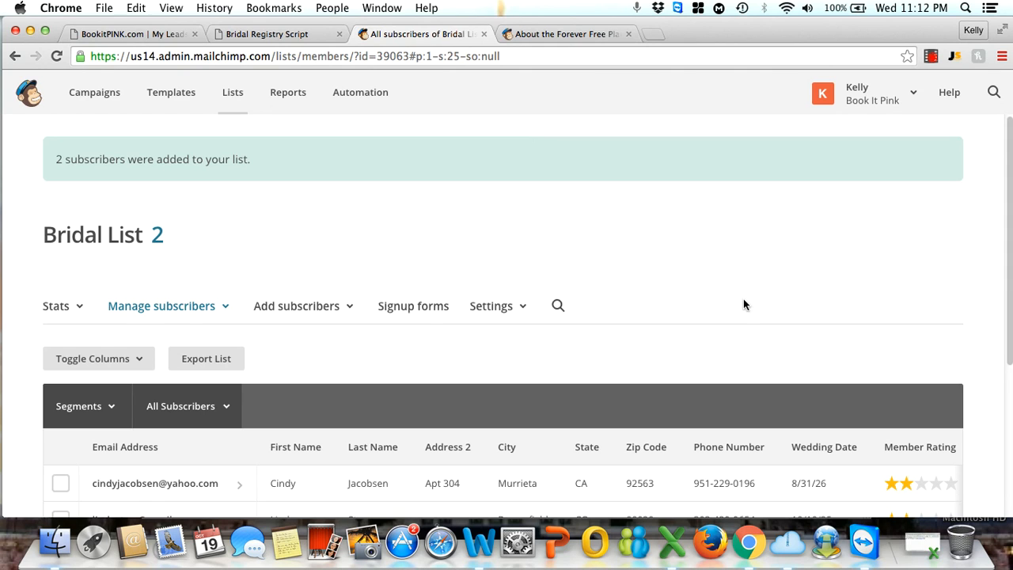
scroll(728, 297, "down", 2)
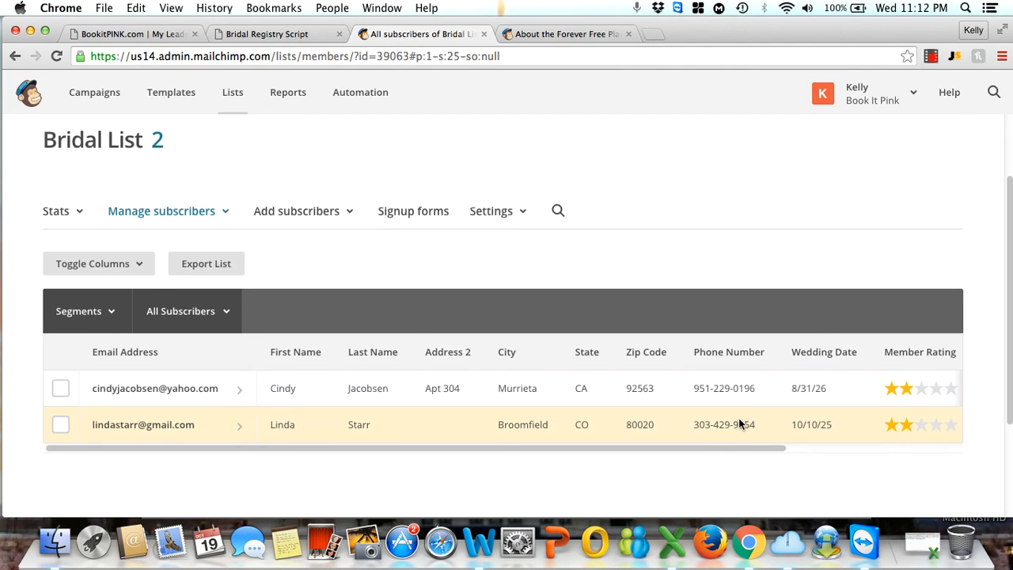
scroll(738, 418, "up", 1)
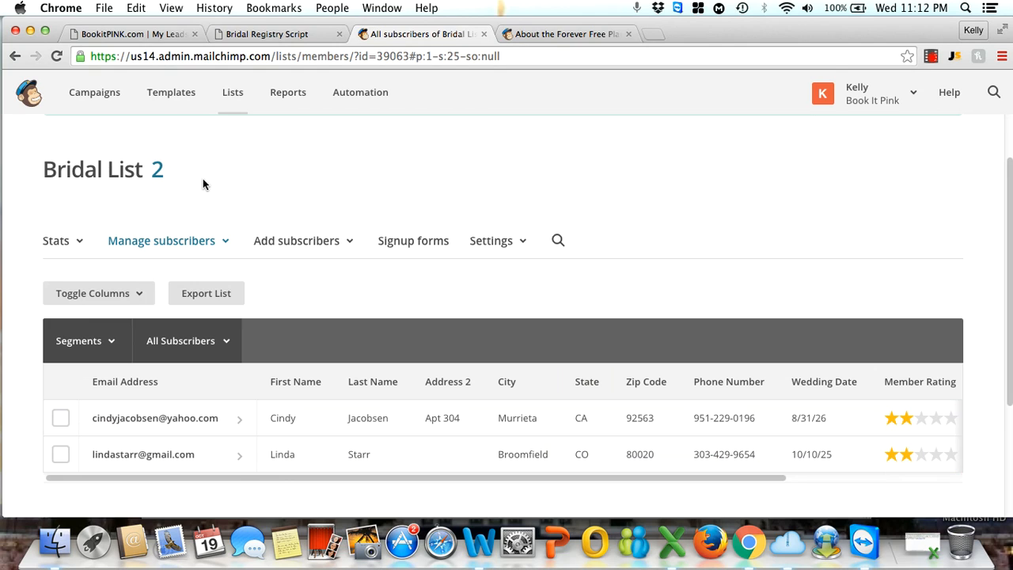
scroll(203, 184, "up", 2)
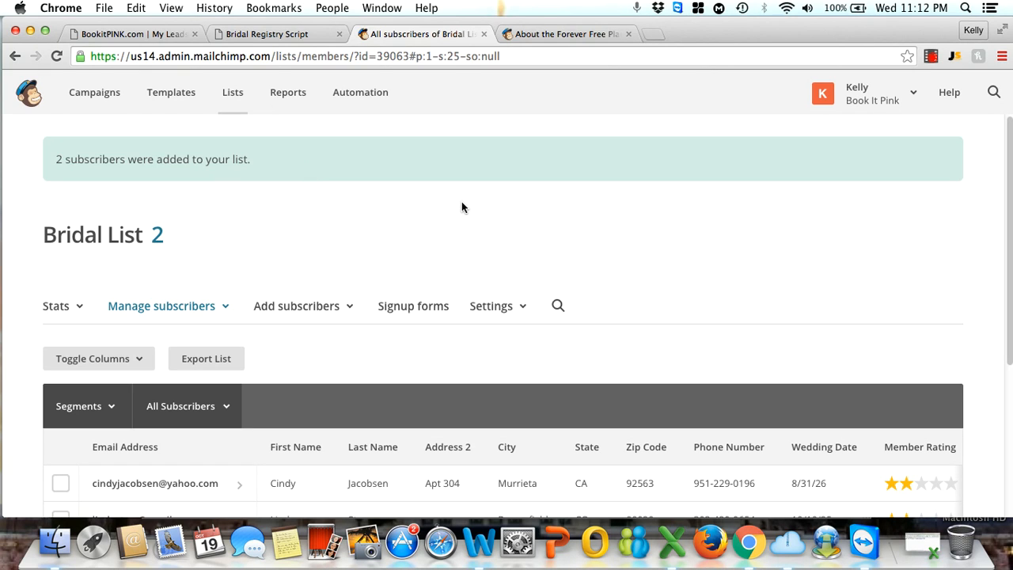
scroll(463, 207, "down", 2)
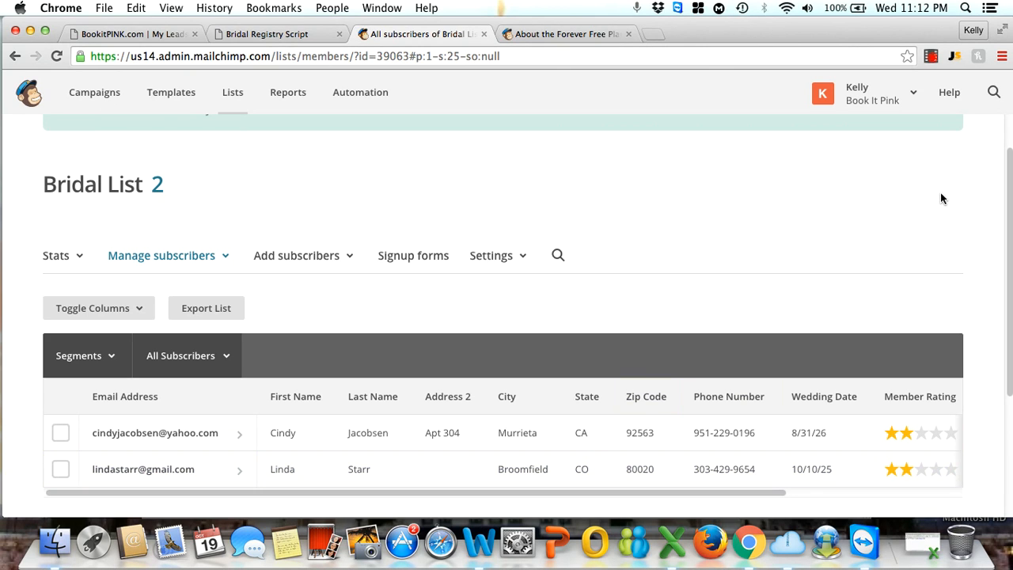
left_click(931, 57)
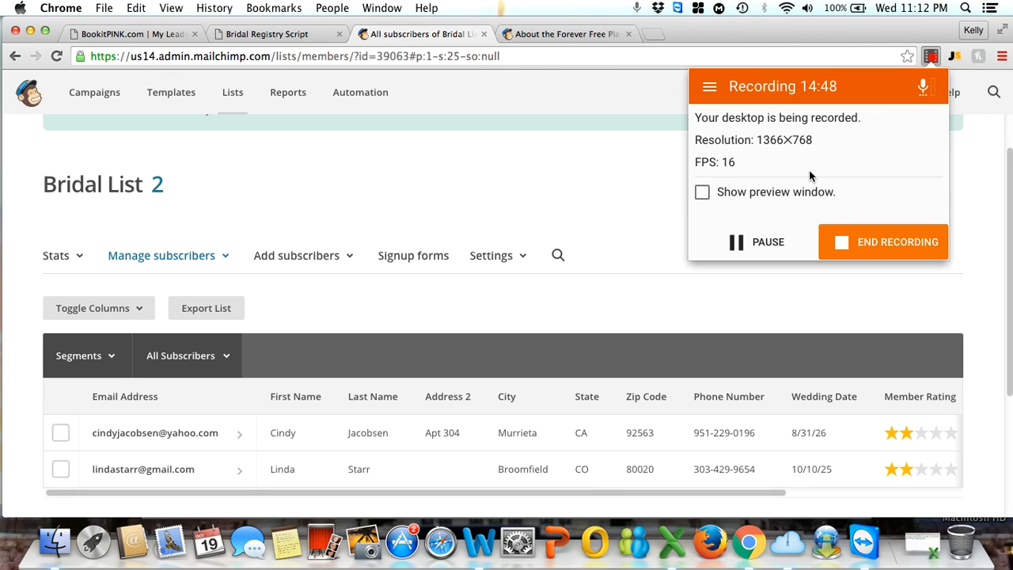